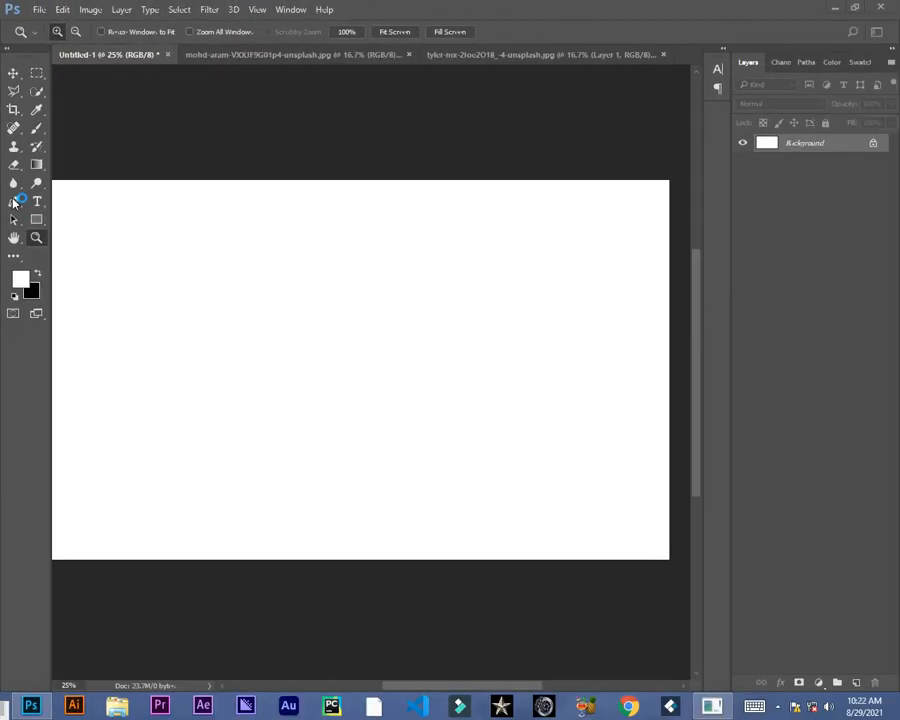
# Step: Select the Pen tool and set its drawing mode to Shape
pyautogui.click(17, 257)
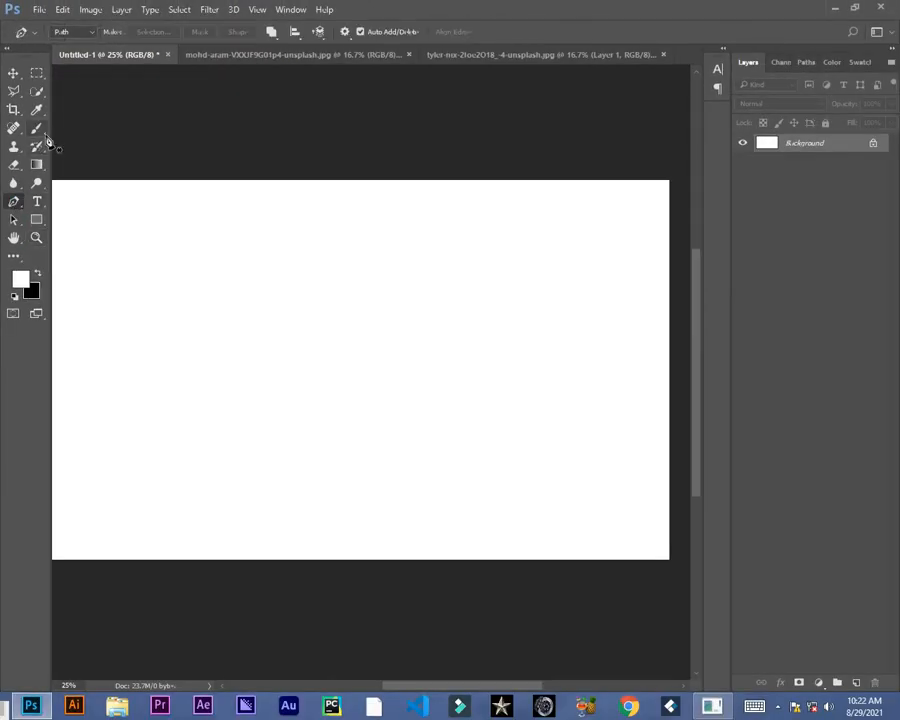
pyautogui.click(89, 33)
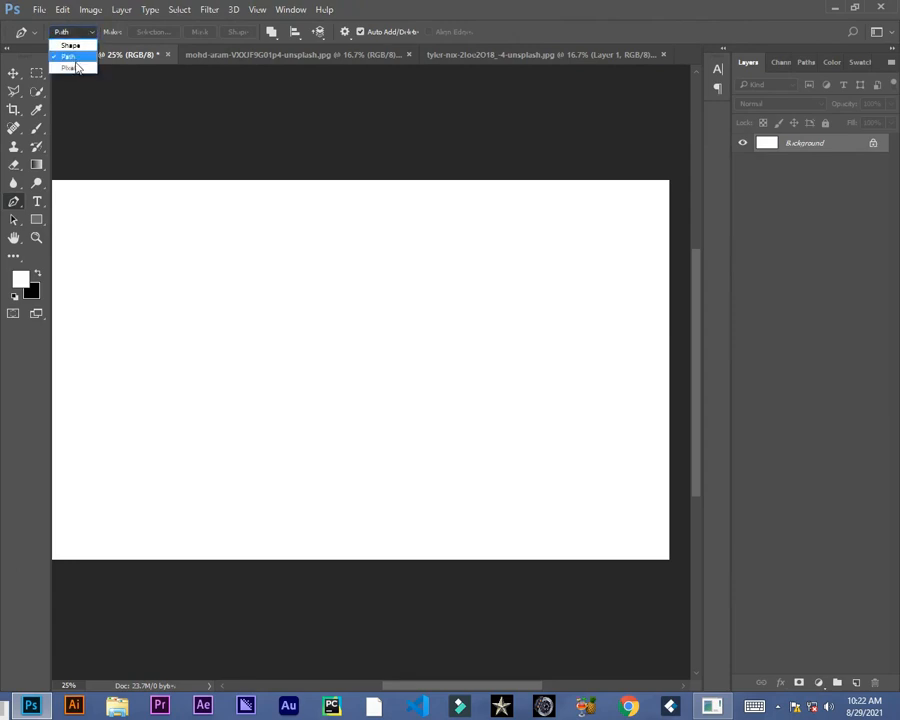
pyautogui.click(75, 46)
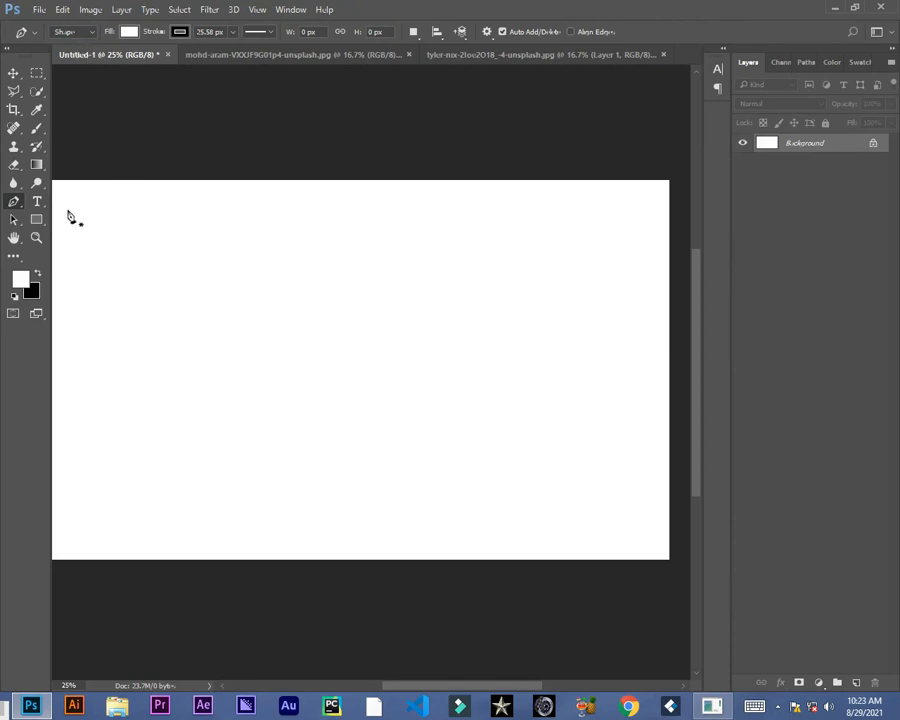
pyautogui.click(35, 219)
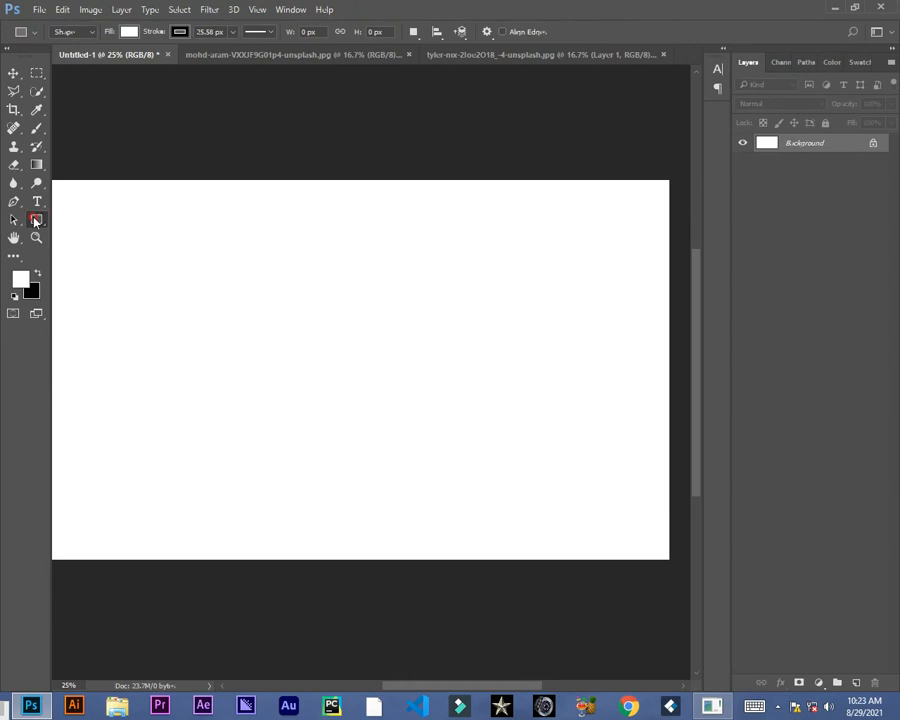
pyautogui.rightClick(35, 219)
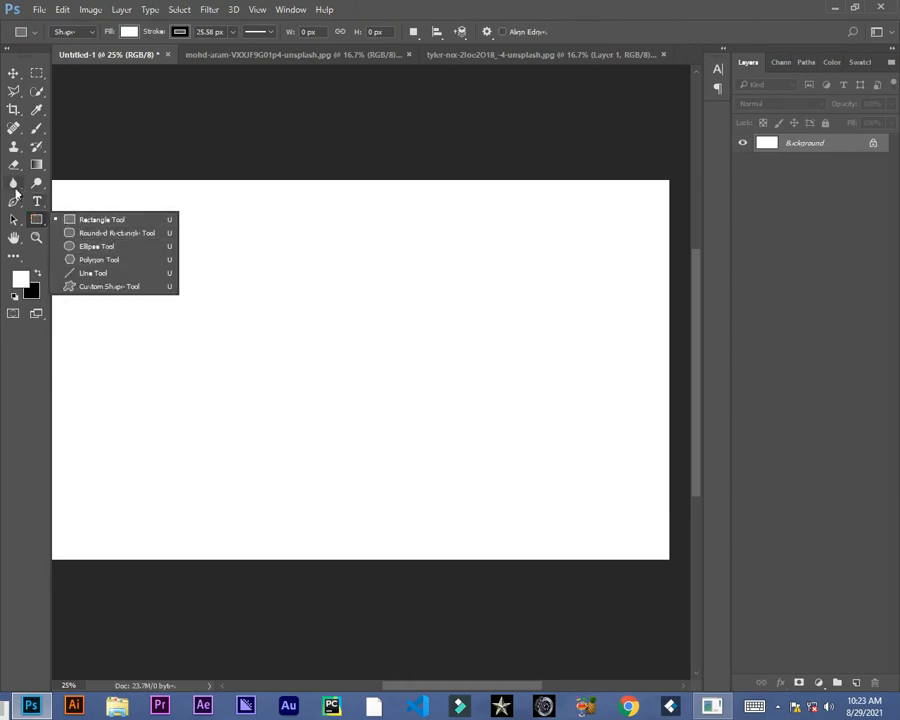
pyautogui.click(14, 200)
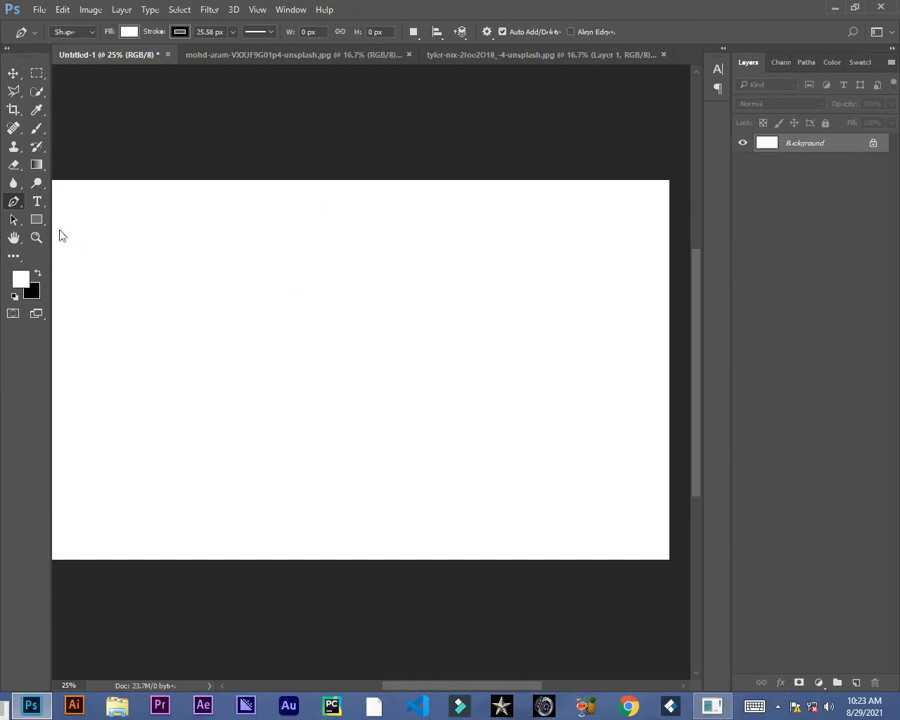
# Step: Draw a closed six-point polygon shape with the Pen tool on the blank canvas
pyautogui.click(161, 260)
pyautogui.click(348, 247)
pyautogui.click(372, 305)
pyautogui.click(324, 399)
pyautogui.click(247, 316)
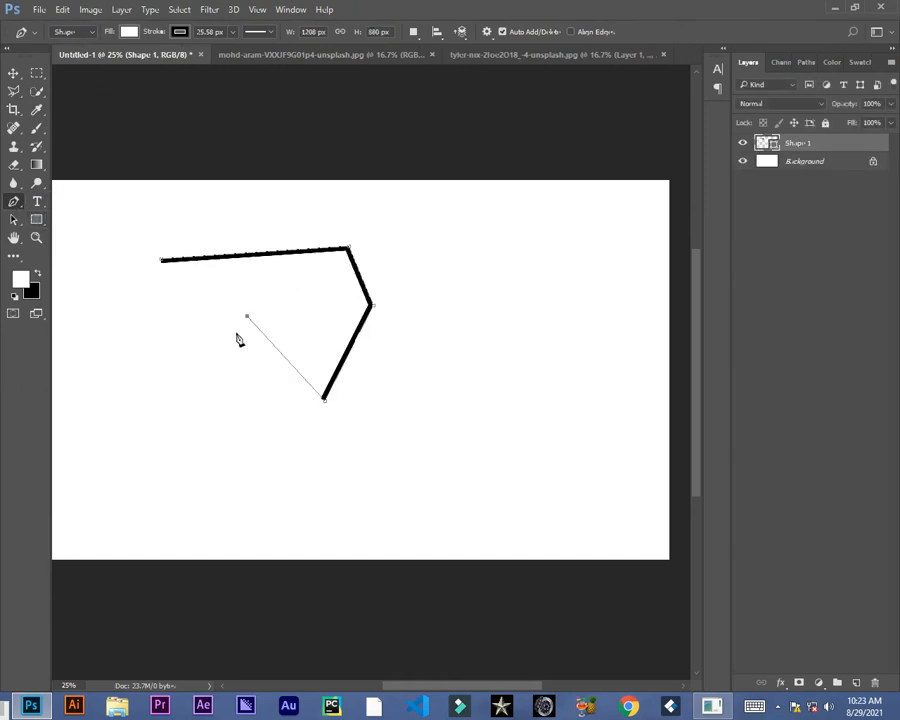
pyautogui.click(224, 400)
pyautogui.click(162, 261)
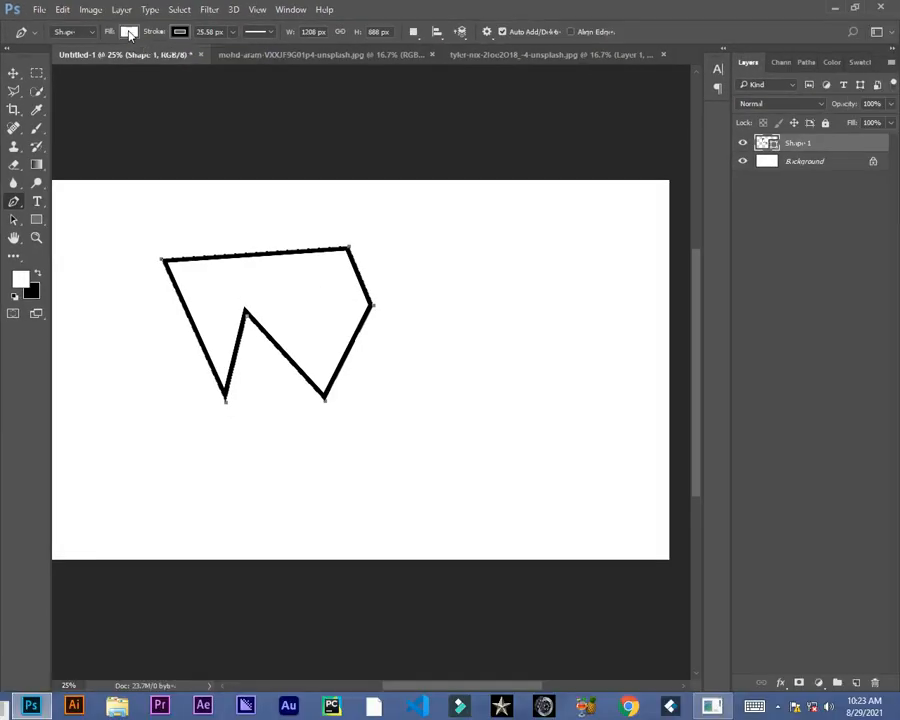
# Step: Set the polygon's fill colour to cyan and its stroke width to 53.80 px
pyautogui.click(129, 32)
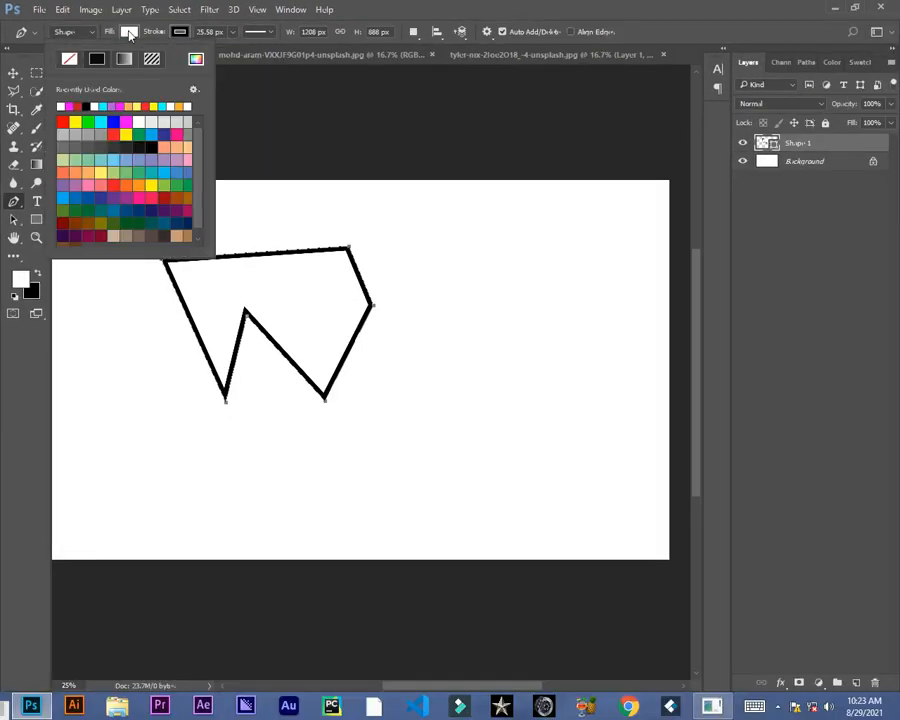
pyautogui.click(102, 105)
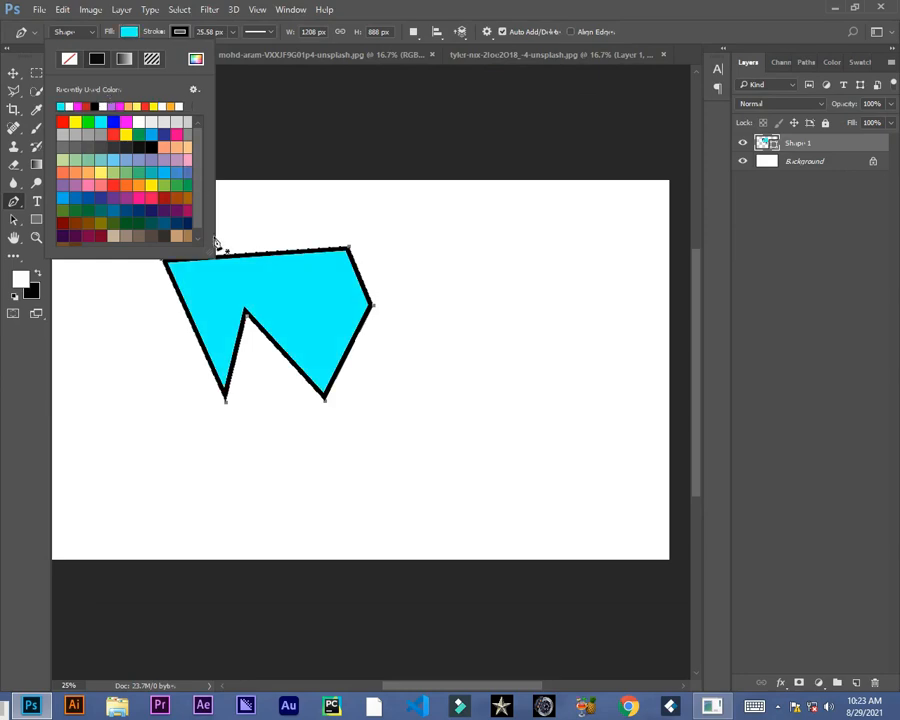
pyautogui.click(188, 38)
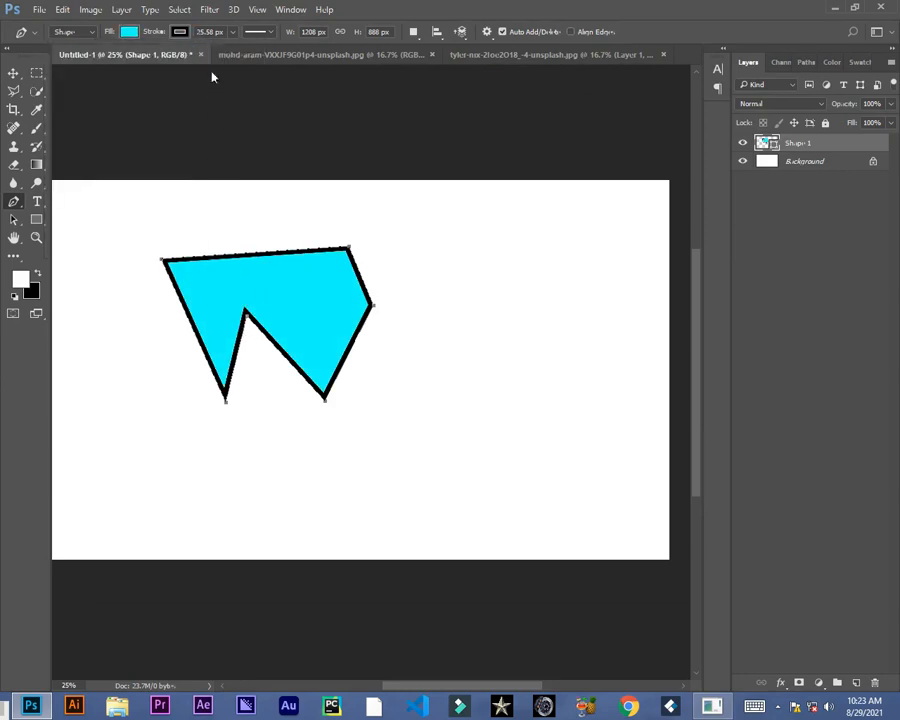
pyautogui.click(230, 35)
pyautogui.moveTo(230, 44)
pyautogui.mouseDown()
pyautogui.moveTo(255, 48)
pyautogui.moveTo(238, 52)
pyautogui.mouseUp()
# Step: Try dashed and dotted stroke styles on the polygon, returning to a solid stroke
pyautogui.click(258, 31)
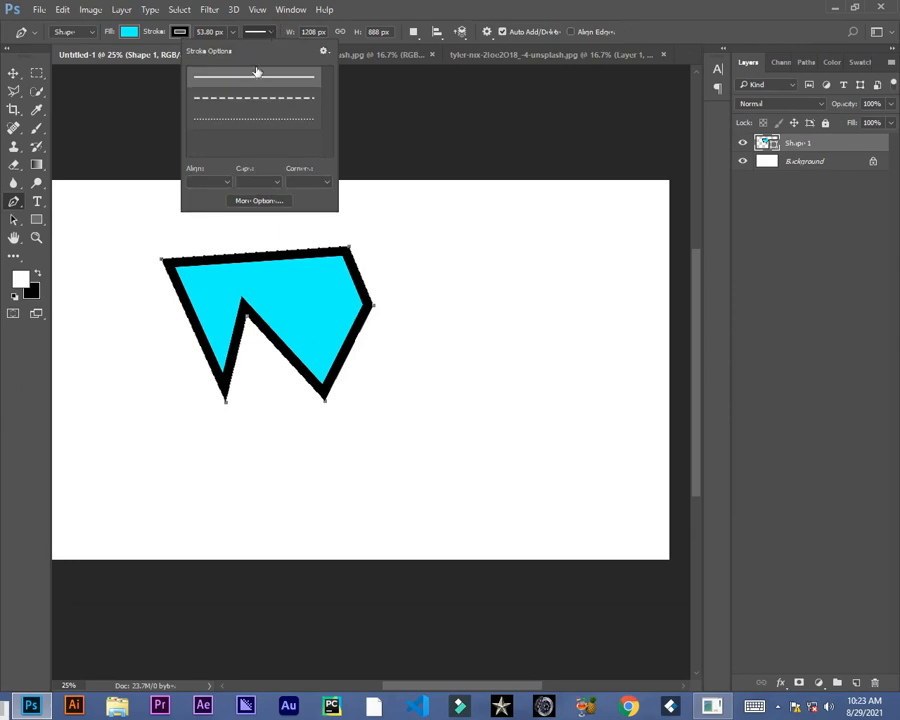
pyautogui.click(252, 100)
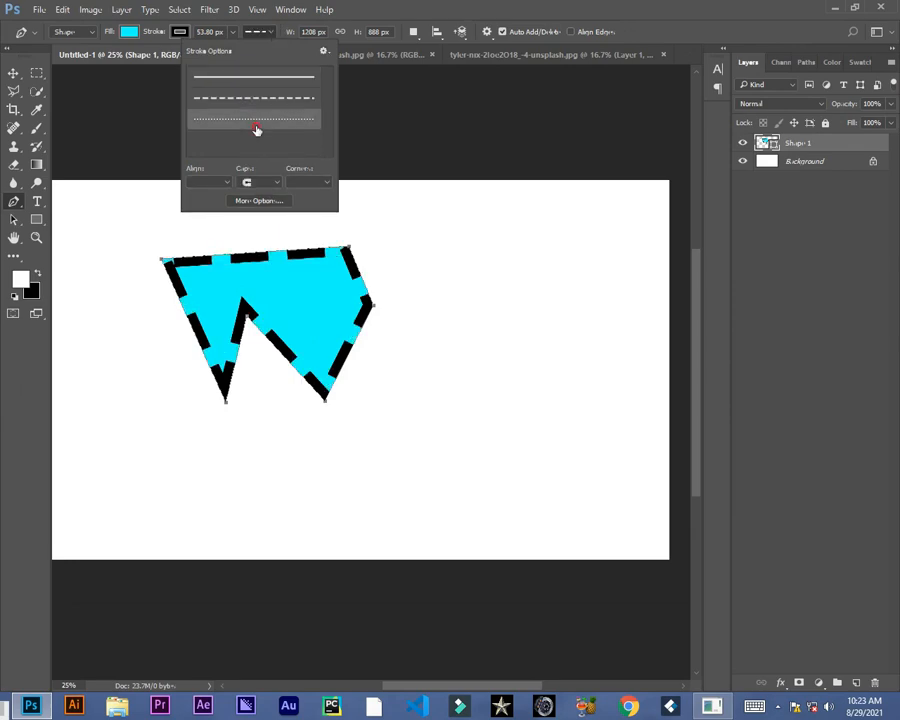
pyautogui.click(258, 120)
pyautogui.click(254, 78)
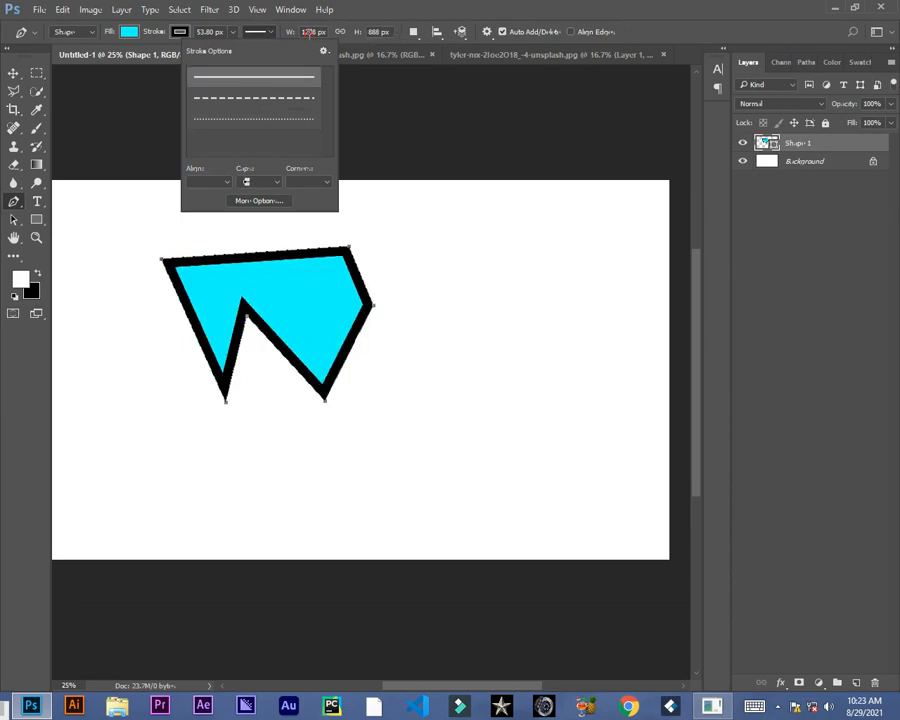
pyautogui.click(306, 33)
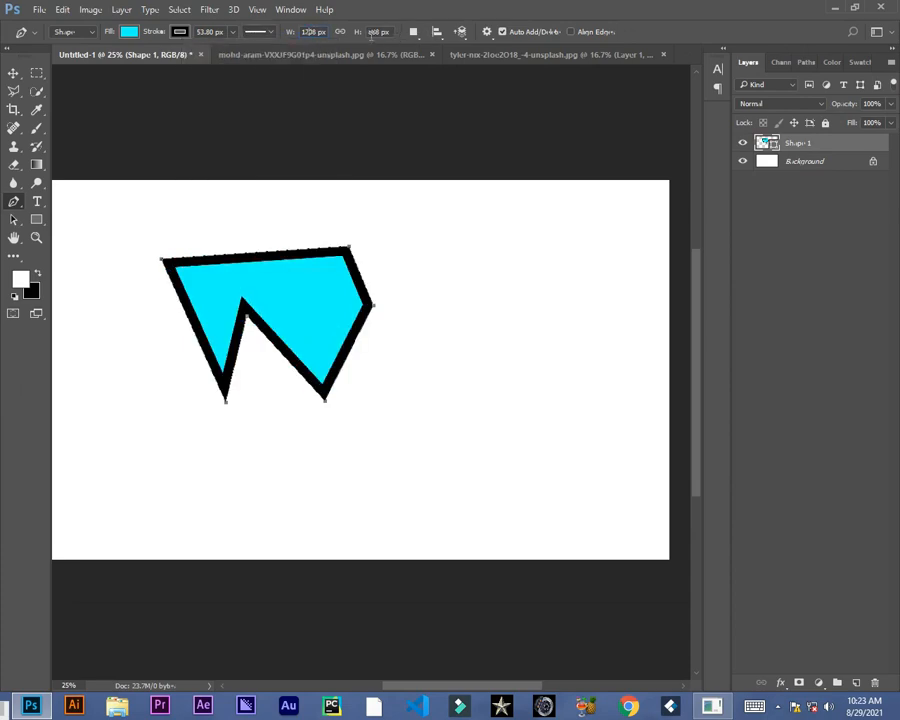
# Step: Switch the Pen tool's drawing mode back to Path
pyautogui.click(13, 73)
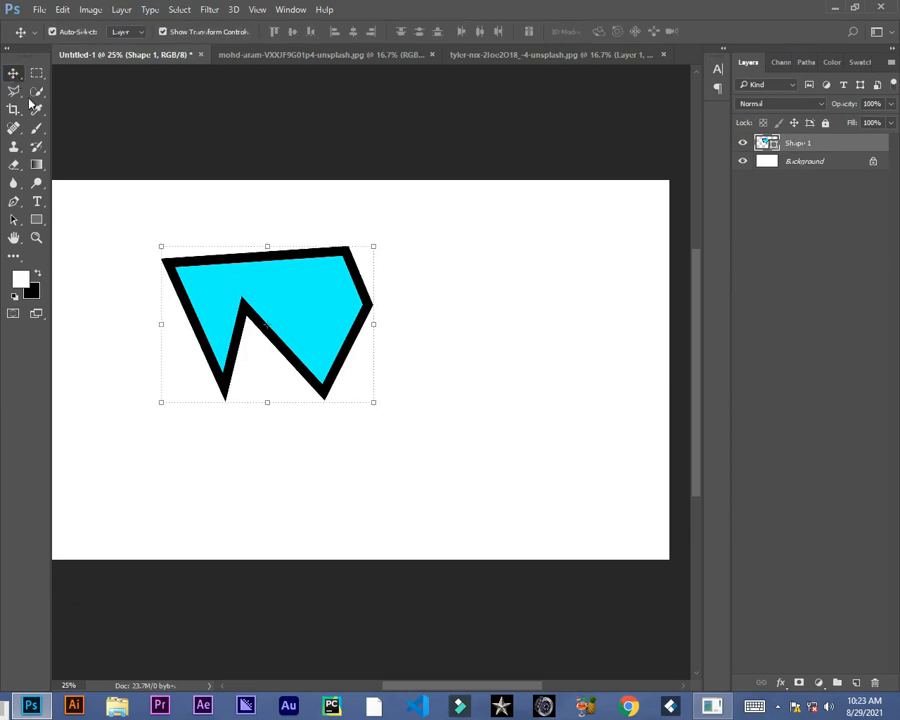
pyautogui.click(14, 201)
pyautogui.click(87, 33)
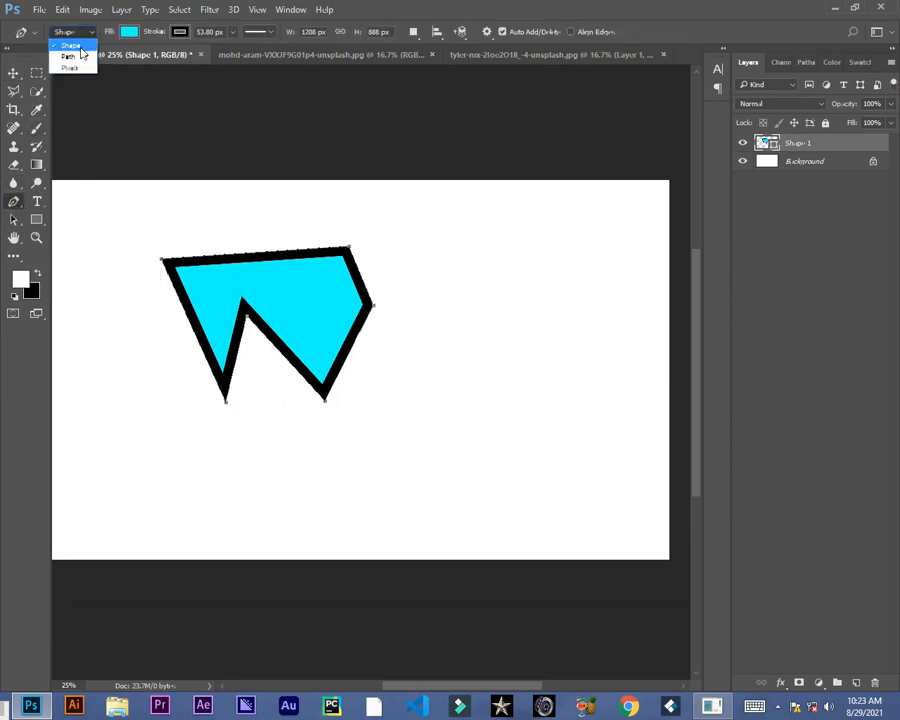
pyautogui.click(66, 41)
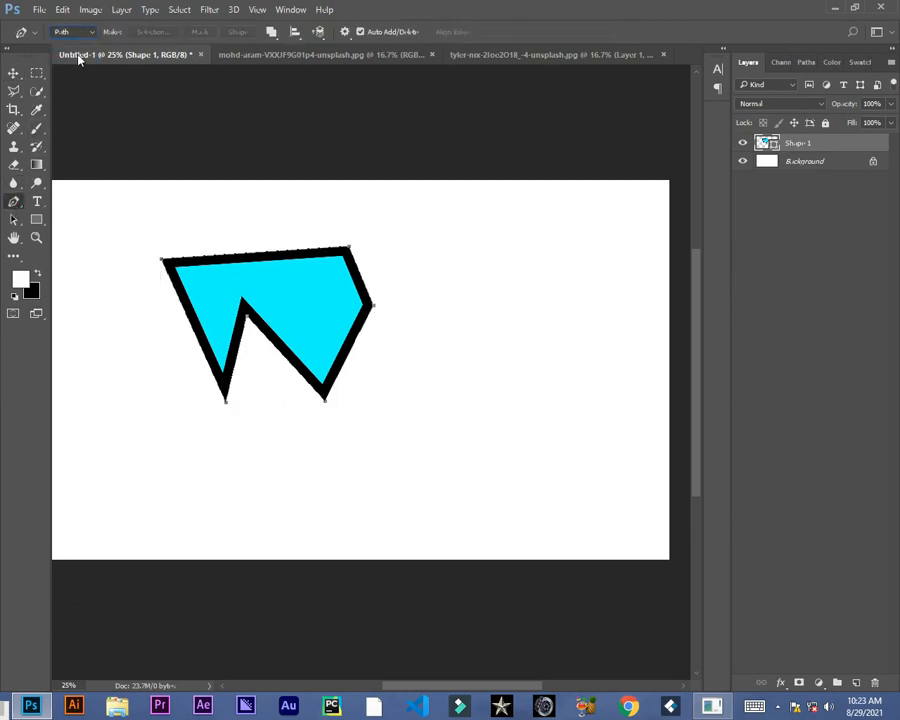
# Step: In the orange photo, select the orange with the Quick Selection tool and copy it to a new layer
pyautogui.click(286, 60)
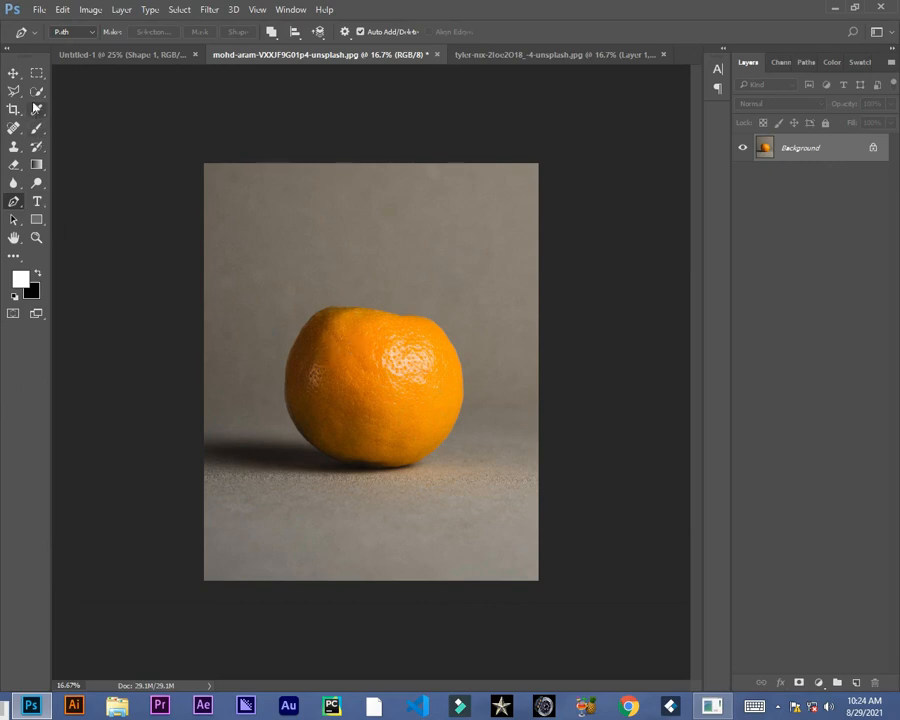
pyautogui.click(36, 92)
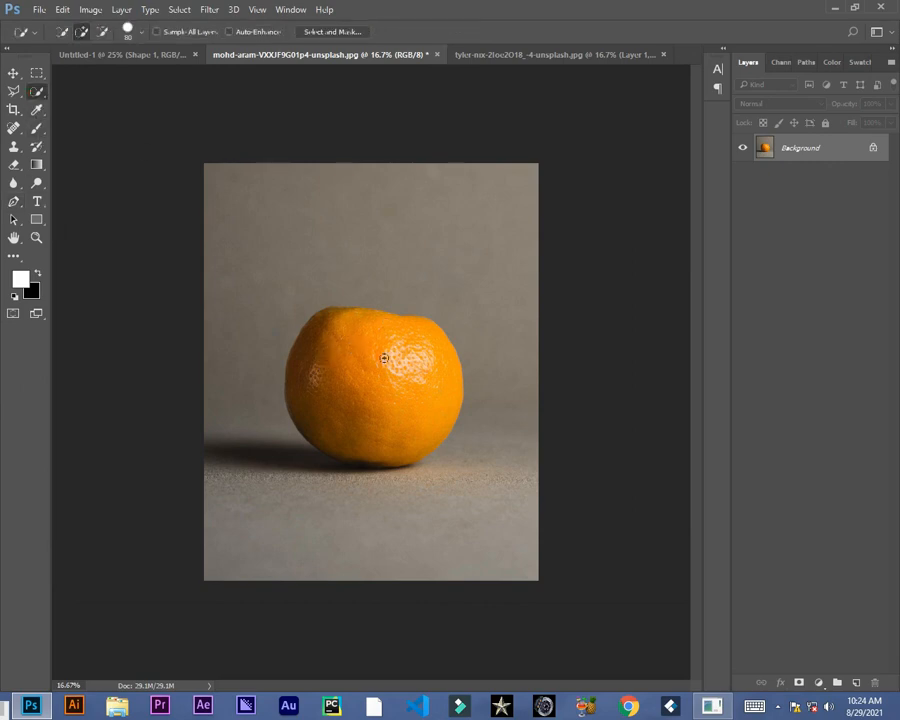
pyautogui.click(396, 412)
pyautogui.rightClick(376, 375)
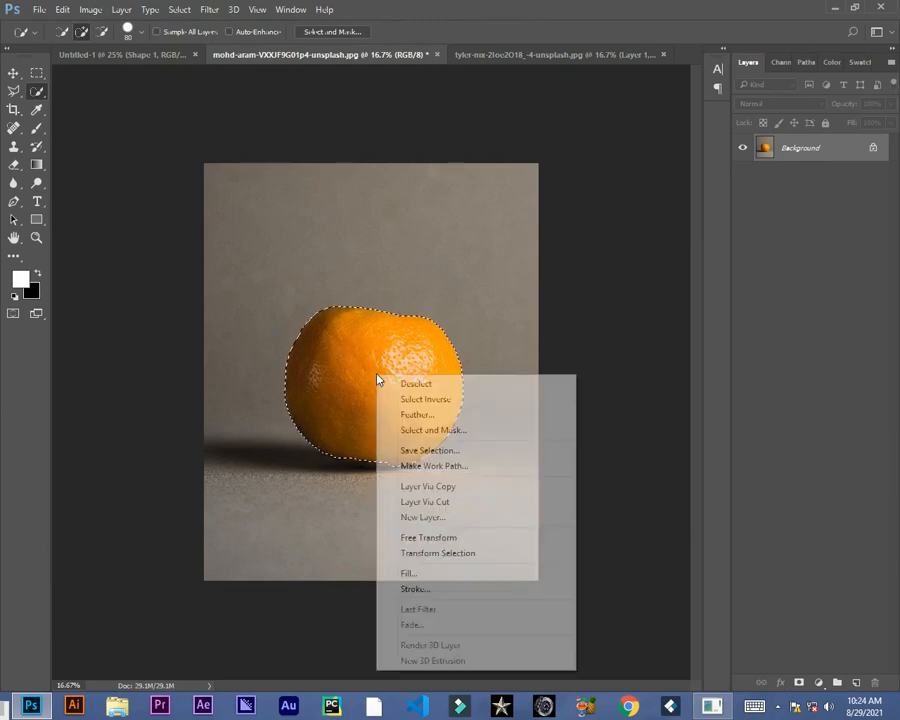
pyautogui.click(411, 487)
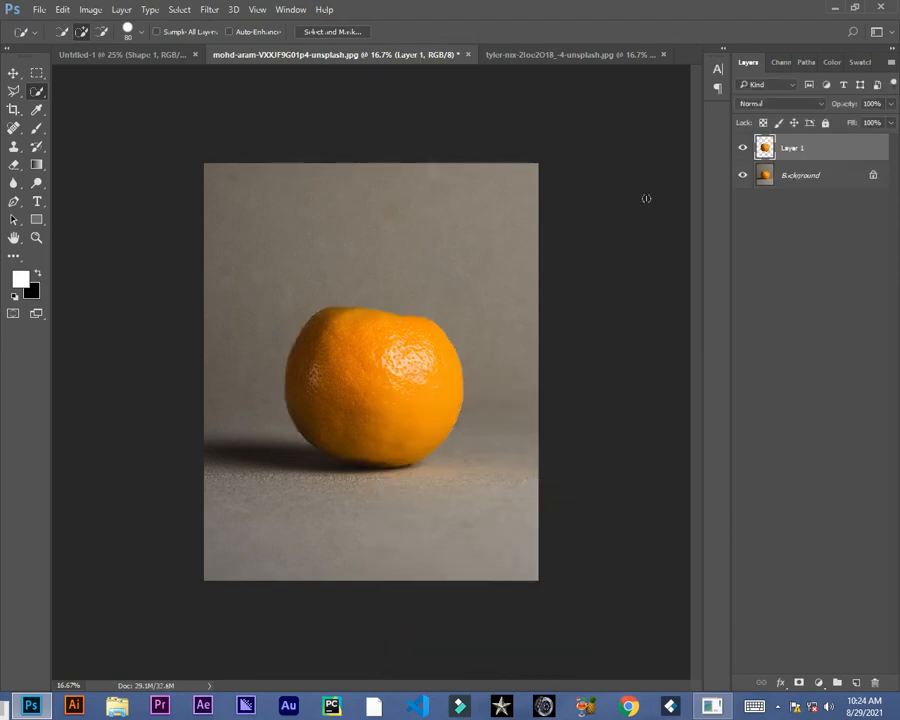
# Step: Toggle the background layer's visibility to preview the cut-out, then delete the copied layer
pyautogui.click(742, 175)
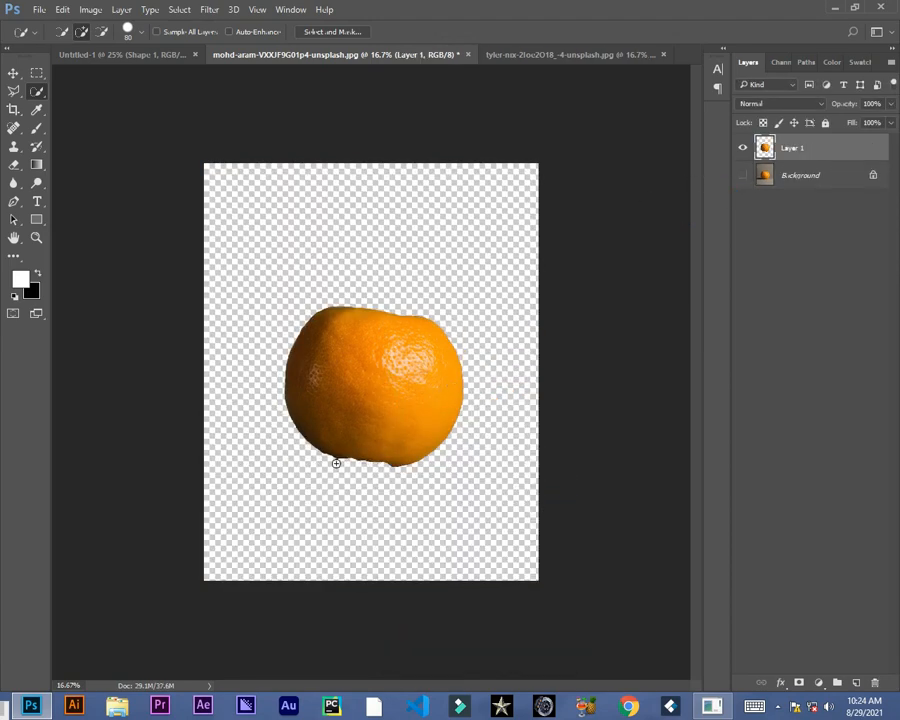
pyautogui.click(743, 178)
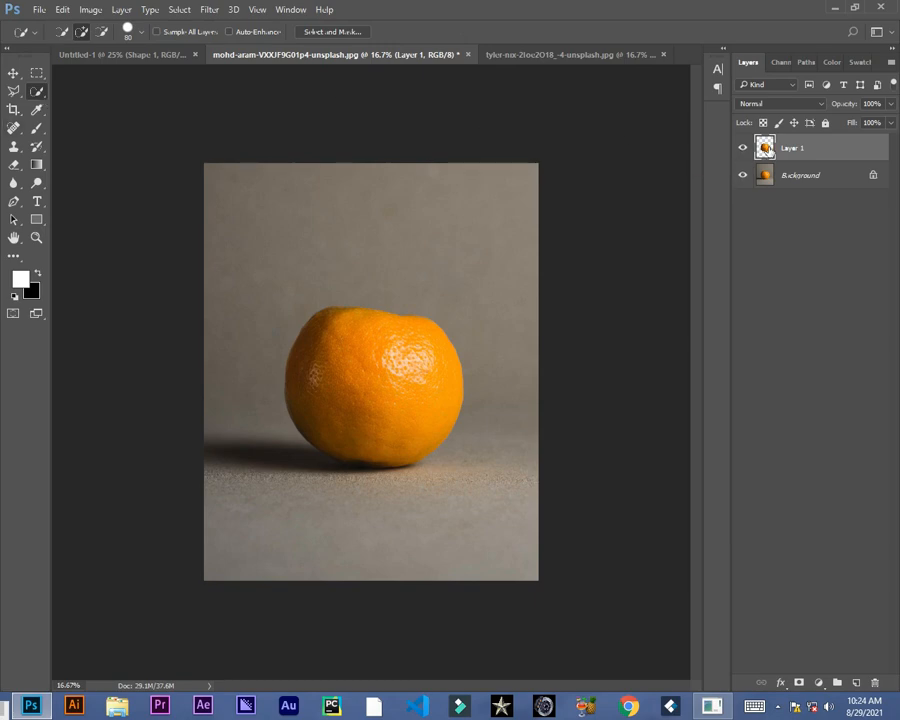
pyautogui.press('Delete')
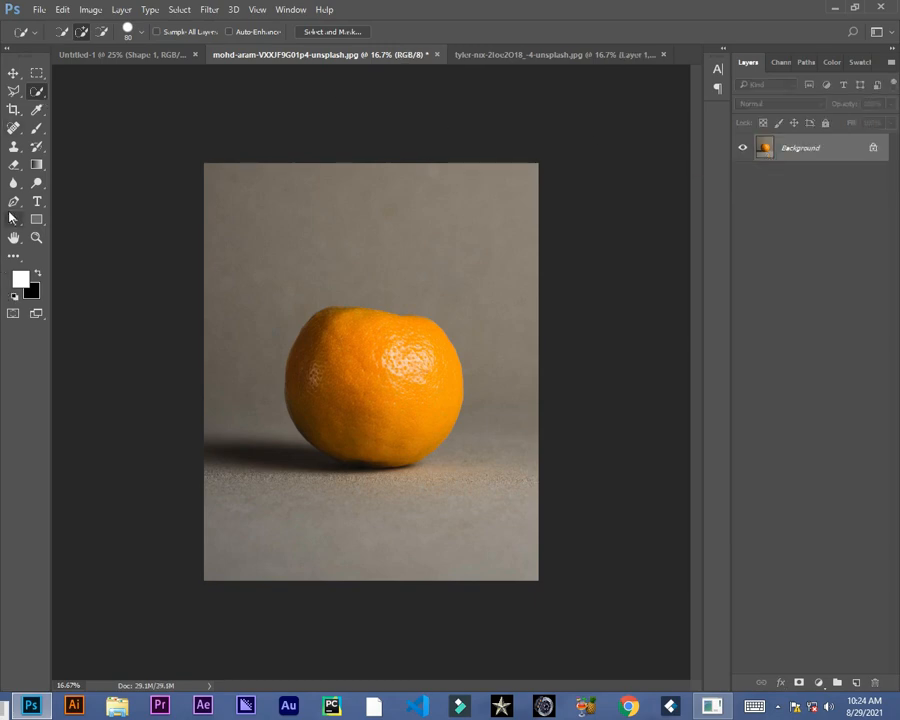
# Step: Keep the Pen tool in Path mode and duplicate the background layer
pyautogui.click(14, 201)
pyautogui.click(78, 32)
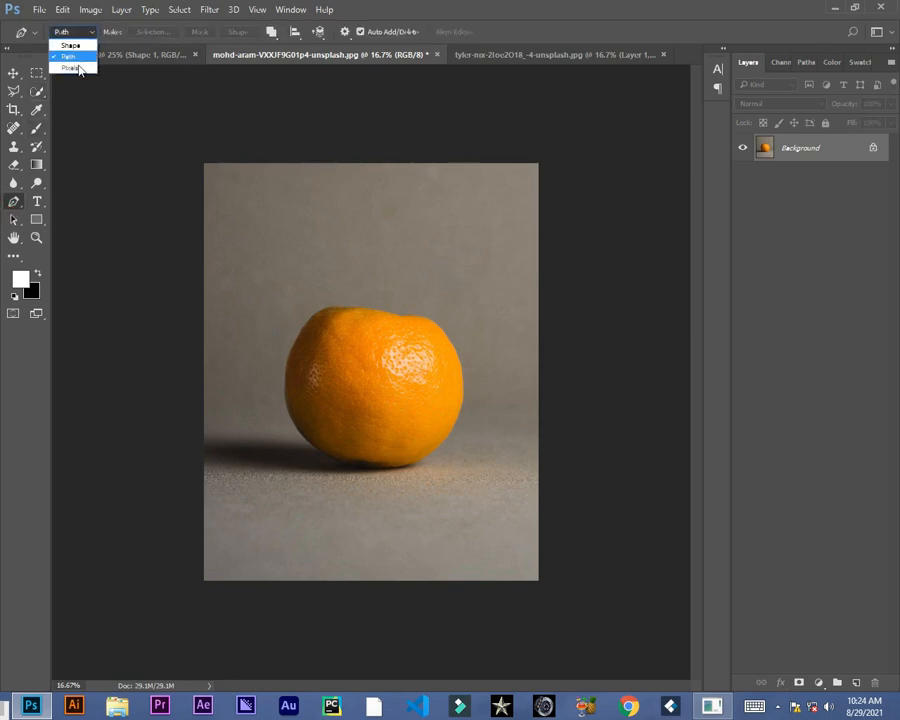
pyautogui.click(74, 57)
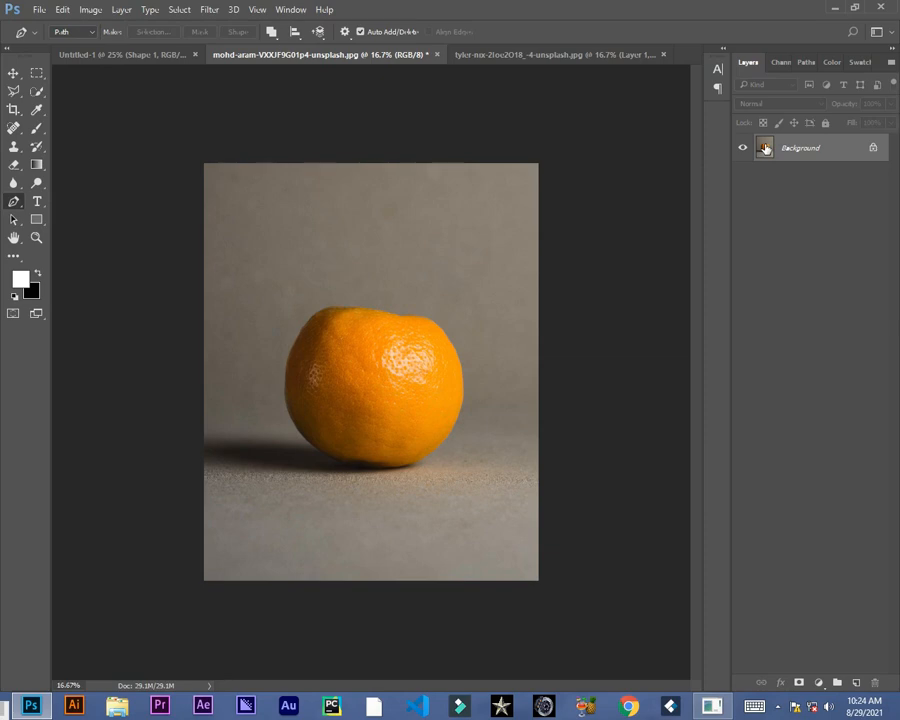
pyautogui.hotkey('ctrl', 'j')
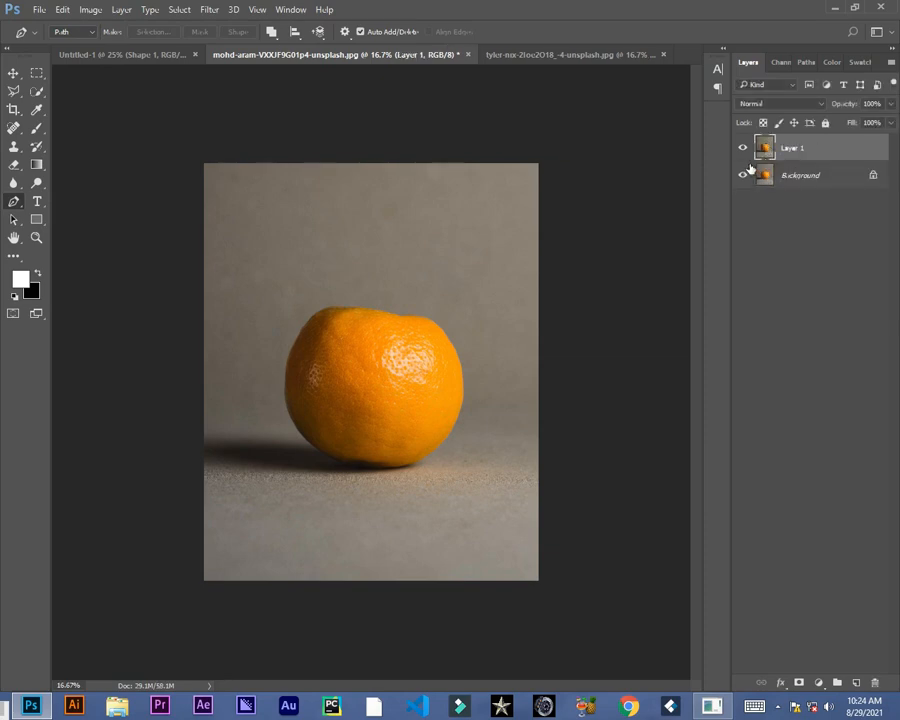
# Step: Zoom in and start a curved Pen path tracing down the orange's left edge
pyautogui.press('z')
pyautogui.click(322, 336)
pyautogui.click(335, 346)
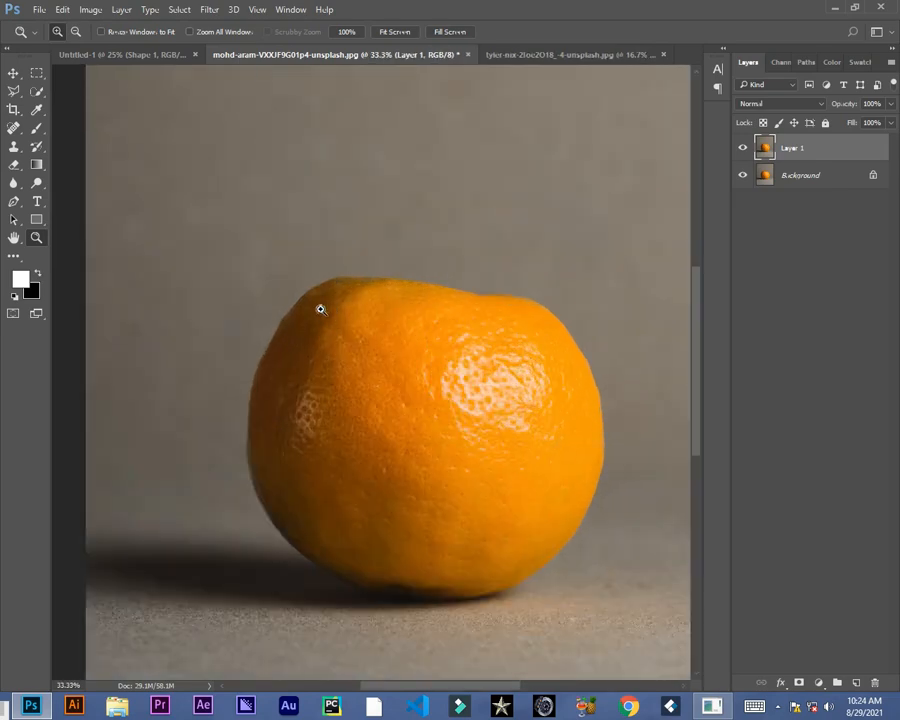
pyautogui.click(14, 201)
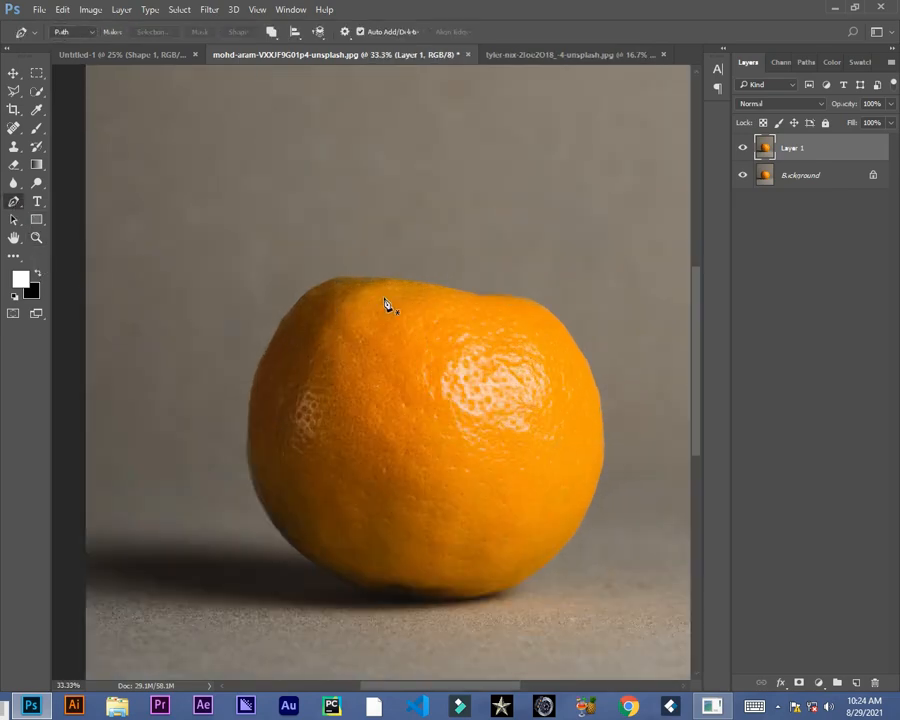
pyautogui.click(329, 280)
pyautogui.moveTo(251, 397)
pyautogui.mouseDown()
pyautogui.moveTo(226, 480)
pyautogui.moveTo(301, 557)
pyautogui.moveTo(258, 419)
pyautogui.mouseUp()
pyautogui.keyDown('alt'); pyautogui.click(251, 397); pyautogui.keyUp('alt')
pyautogui.keyDown('alt'); pyautogui.click(267, 514); pyautogui.keyUp('alt')
pyautogui.moveTo(282, 457); pyautogui.dragTo(329, 479)
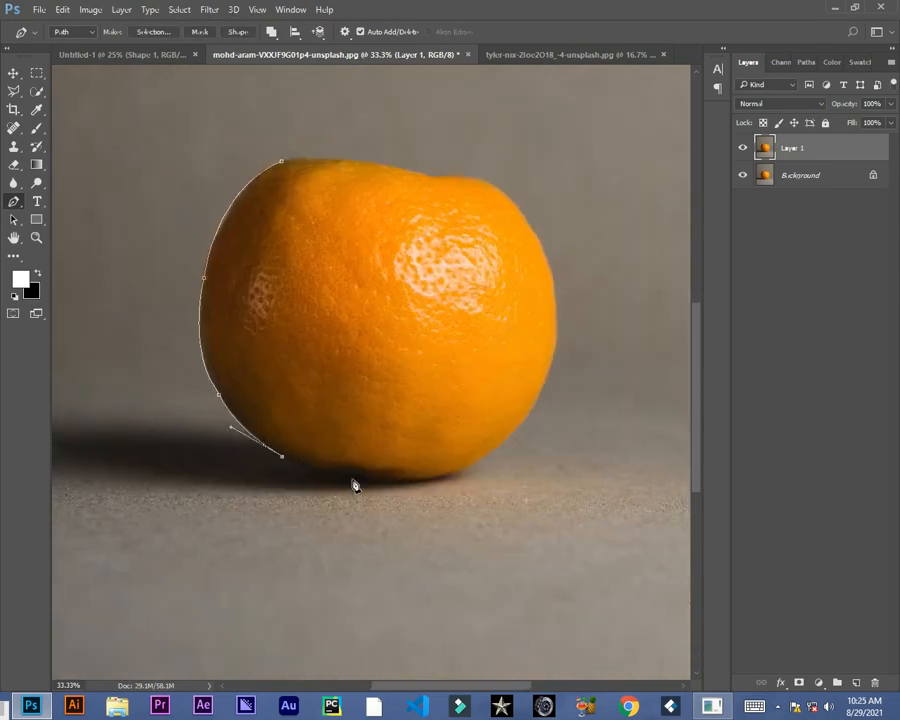
# Step: Continue the path along the orange's bottom and right edges and close it back at the starting point
pyautogui.moveTo(402, 482); pyautogui.dragTo(444, 481)
pyautogui.keyDown('alt'); pyautogui.click(402, 482); pyautogui.keyUp('alt')
pyautogui.moveTo(514, 433); pyautogui.dragTo(564, 296)
pyautogui.keyDown('alt'); pyautogui.click(514, 433); pyautogui.keyUp('alt')
pyautogui.keyDown('alt'); pyautogui.click(557, 343); pyautogui.keyUp('alt')
pyautogui.moveTo(534, 233); pyautogui.dragTo(504, 190)
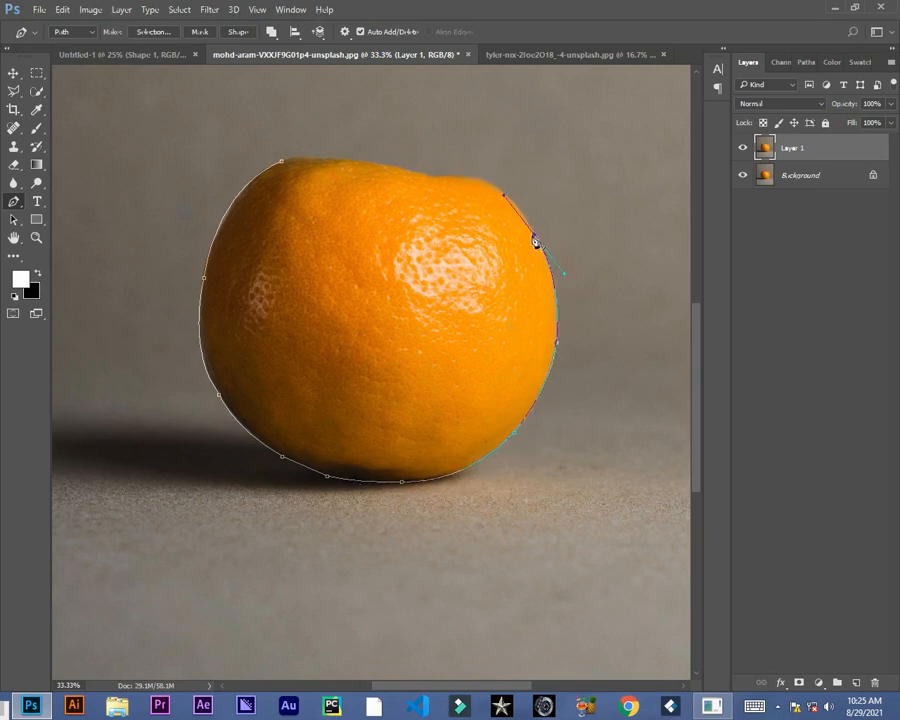
pyautogui.keyDown('alt'); pyautogui.click(534, 234); pyautogui.keyUp('alt')
pyautogui.moveTo(468, 178); pyautogui.dragTo(270, 170)
pyautogui.keyDown('alt'); pyautogui.click(468, 178); pyautogui.keyUp('alt')
pyautogui.keyDown('alt'); pyautogui.click(432, 177); pyautogui.keyUp('alt')
pyautogui.keyDown('alt'); pyautogui.click(378, 164); pyautogui.keyUp('alt')
pyautogui.keyDown('alt'); pyautogui.click(312, 158); pyautogui.keyUp('alt')
pyautogui.keyDown('alt'); pyautogui.click(282, 161); pyautogui.keyUp('alt')
# Step: Convert the closed path into a selection and copy the orange onto a new layer
pyautogui.press('z')
pyautogui.keyDown('alt'); pyautogui.click(348, 312); pyautogui.keyUp('alt')
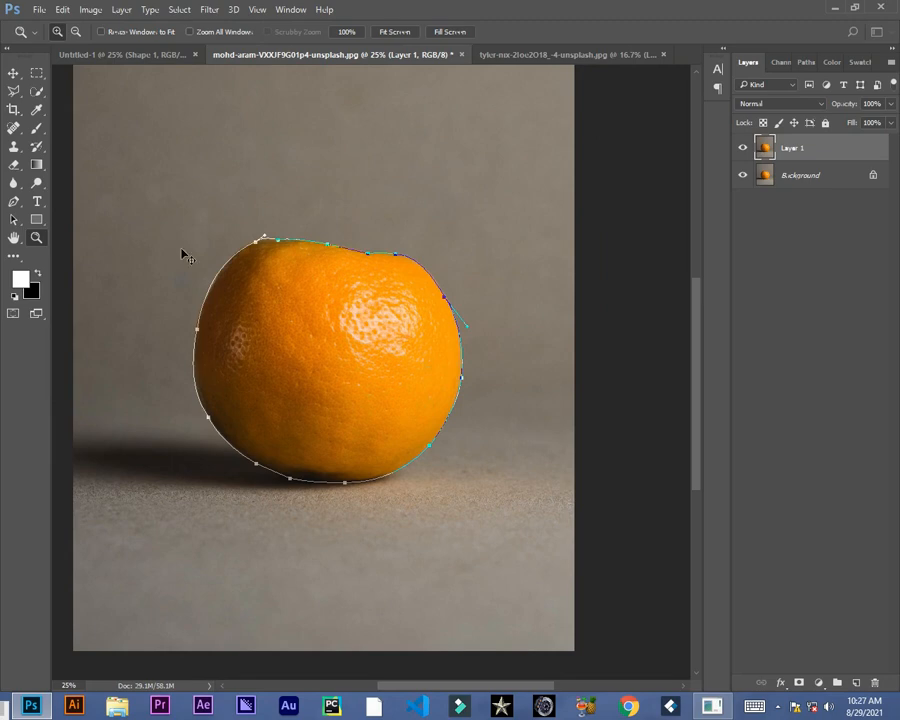
pyautogui.hotkey('ctrl', 'Return')
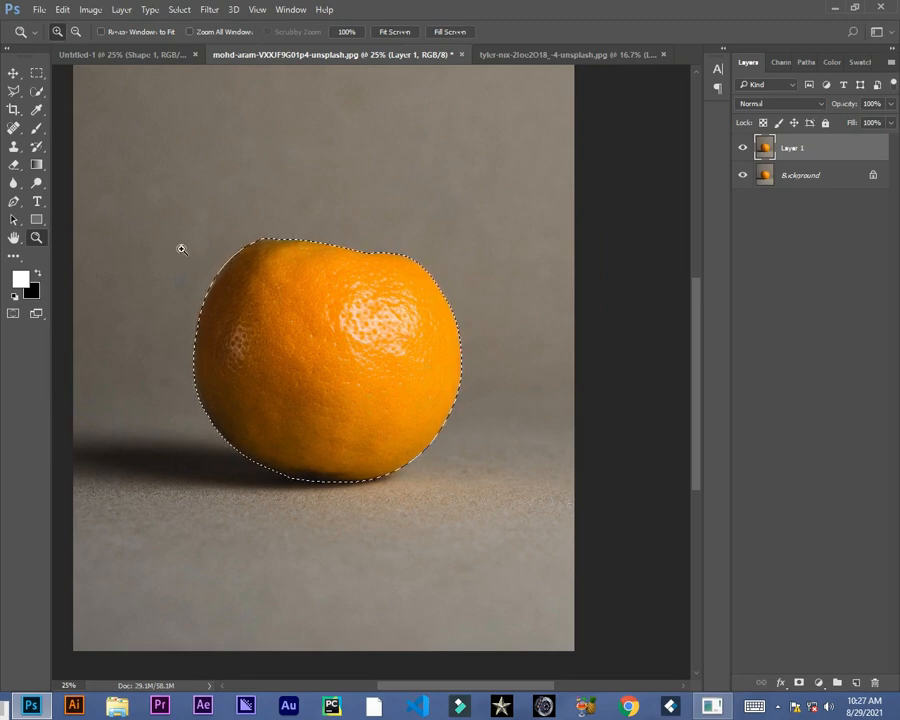
pyautogui.hotkey('ctrl', 'j')
pyautogui.press('p')
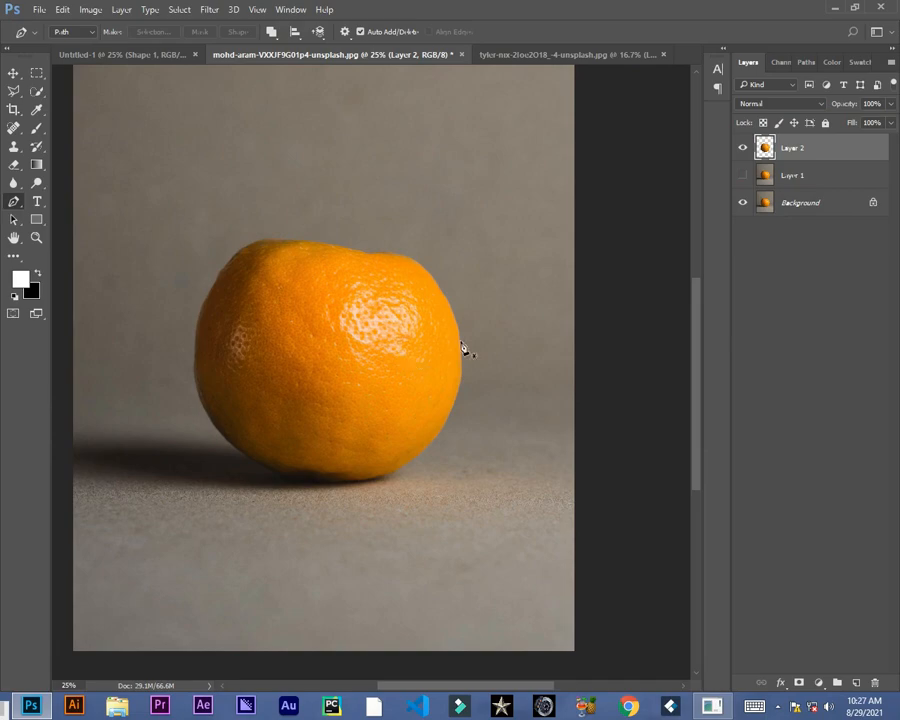
# Step: Hide the background layer and show Layer 1 to preview the cut-out orange
pyautogui.click(743, 204)
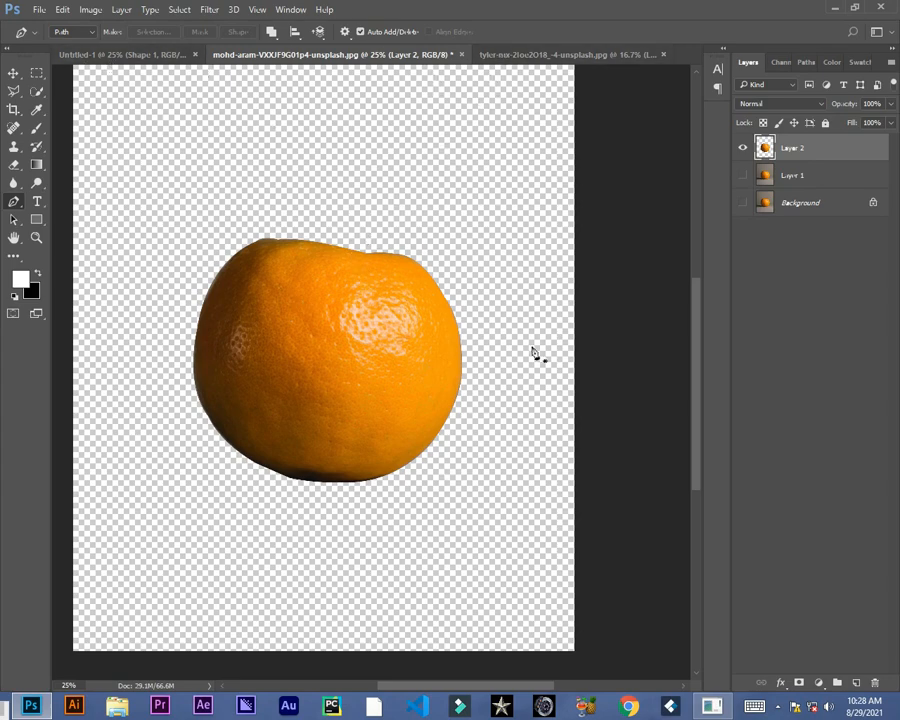
pyautogui.click(743, 176)
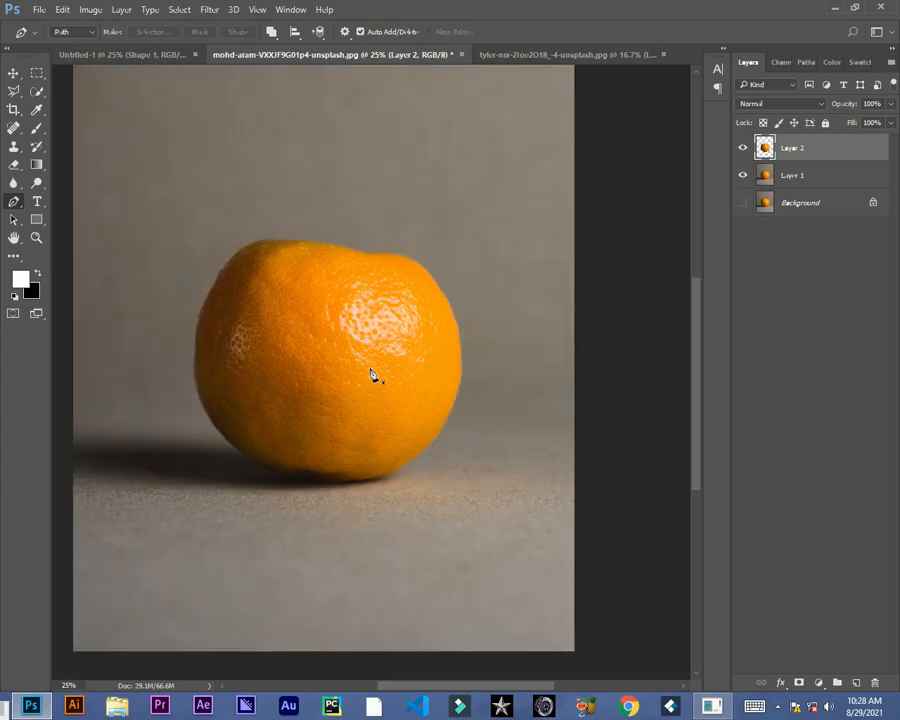
# Step: Draw an open curved Pen path across the orange's upper surface
pyautogui.click(318, 380)
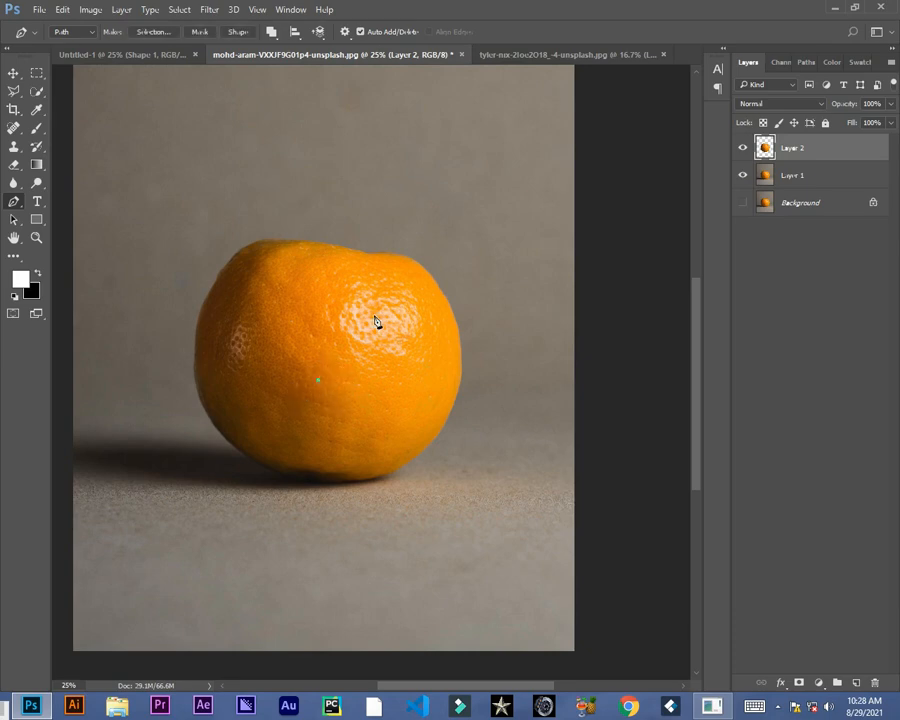
pyautogui.moveTo(371, 316); pyautogui.dragTo(359, 276)
pyautogui.click(314, 320)
pyautogui.hotkey('ctrl', 'z')
pyautogui.click(307, 338)
pyautogui.moveTo(307, 338); pyautogui.dragTo(296, 360)
pyautogui.moveTo(296, 357); pyautogui.dragTo(287, 343)
pyautogui.moveTo(277, 321); pyautogui.dragTo(262, 323)
pyautogui.click(40, 92)
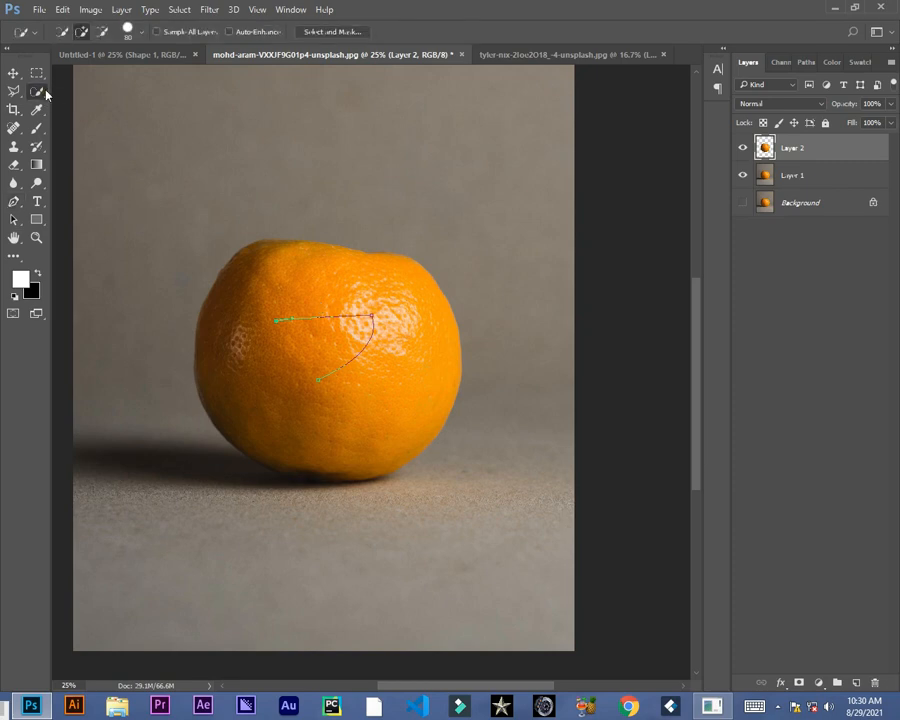
pyautogui.click(13, 73)
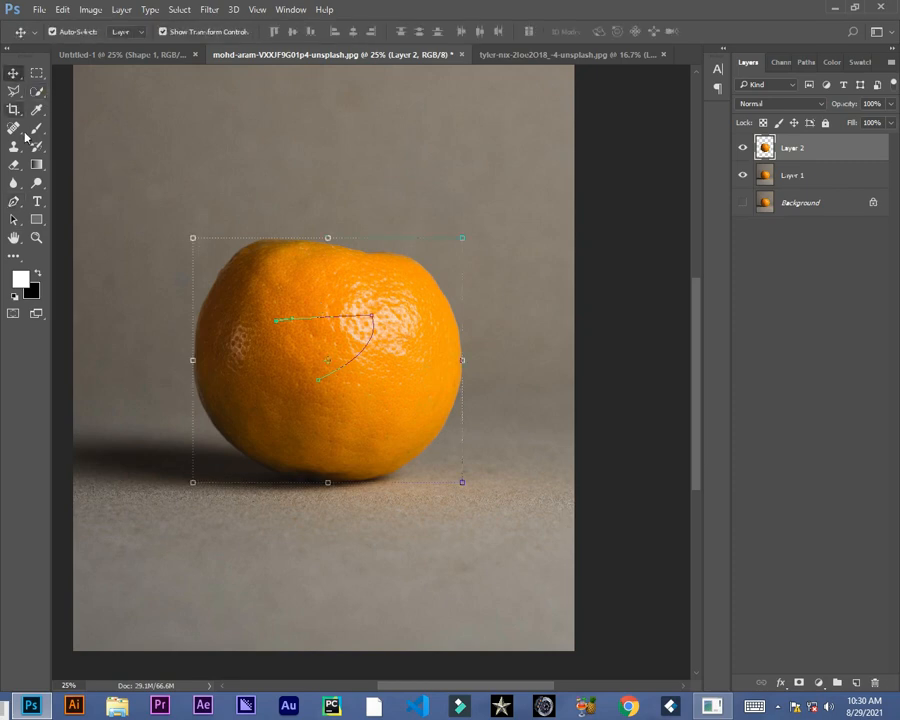
pyautogui.click(17, 203)
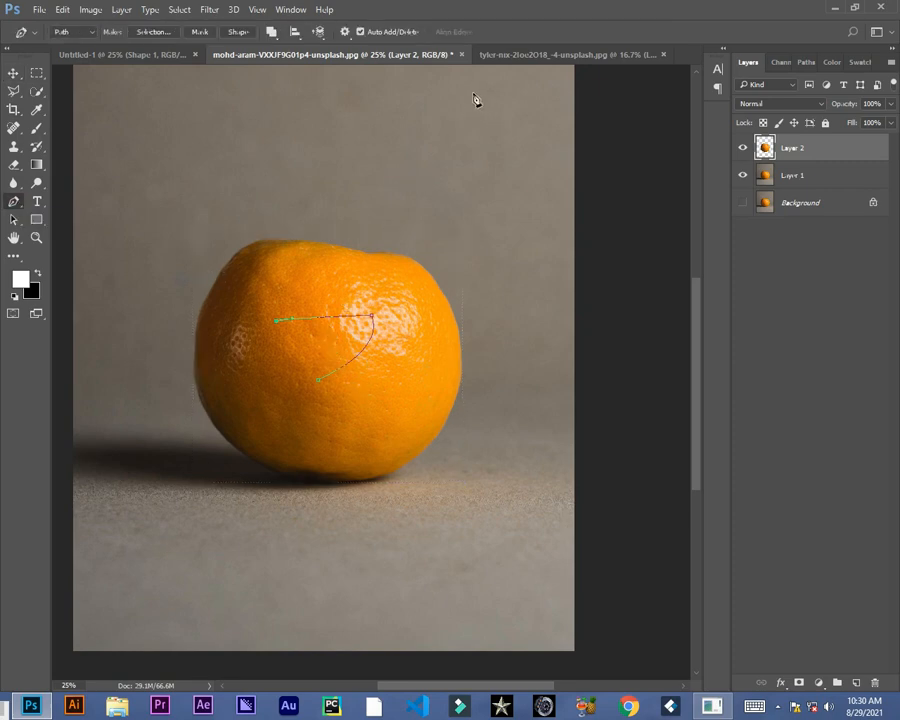
# Step: Switch to the beach photo, keep the Pen tool in Path mode, and add a new empty layer
pyautogui.click(504, 54)
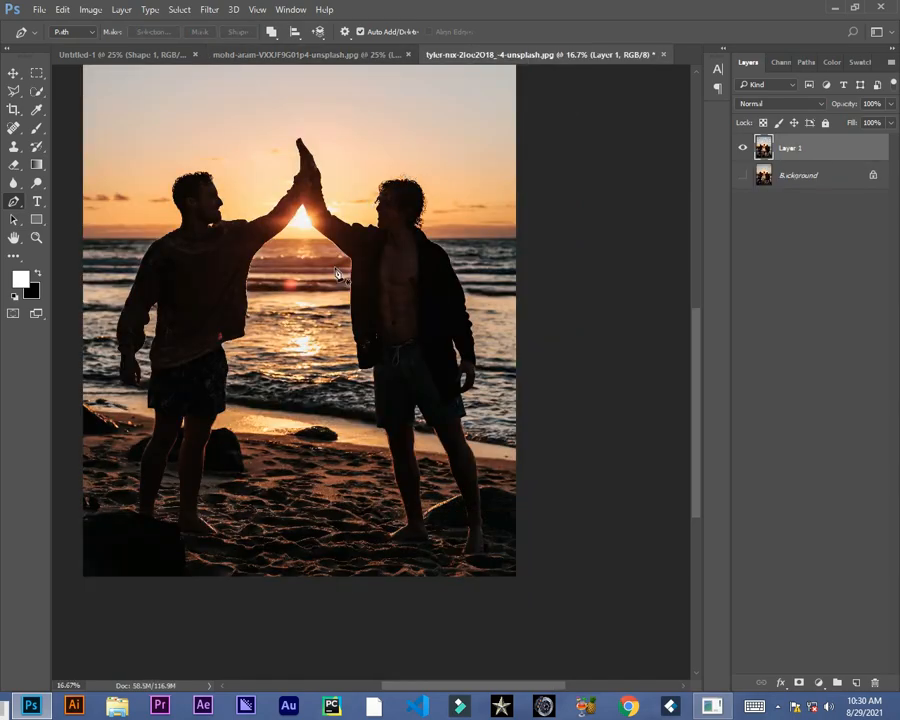
pyautogui.moveTo(298, 254); pyautogui.dragTo(358, 328)
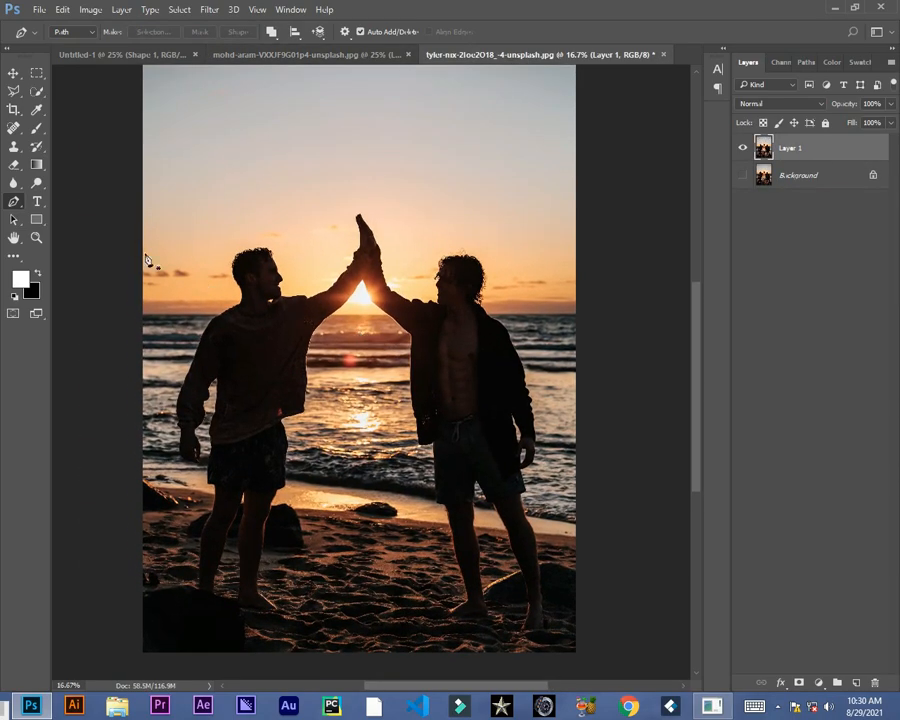
pyautogui.click(77, 36)
pyautogui.click(54, 50)
pyautogui.click(856, 682)
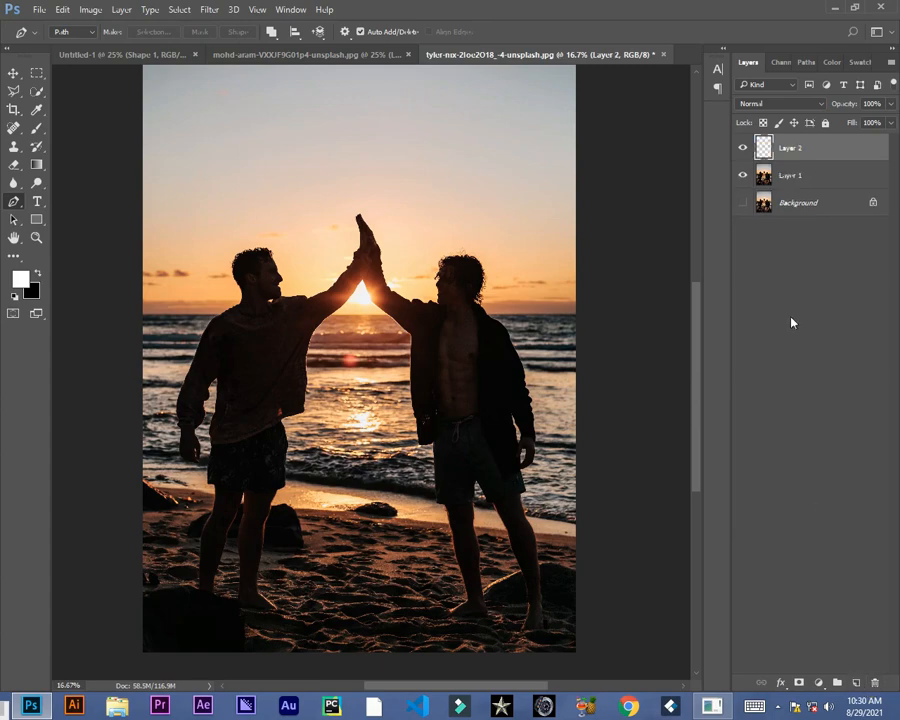
# Step: Draw an open spiral Pen path winding down around the man on the right
pyautogui.click(409, 264)
pyautogui.moveTo(538, 311); pyautogui.dragTo(531, 350)
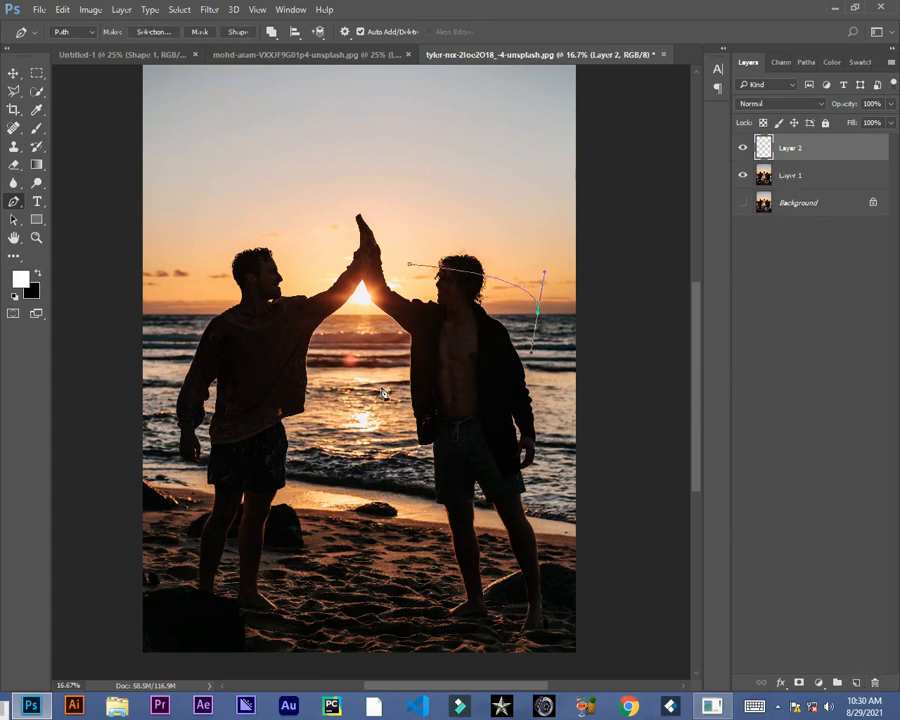
pyautogui.moveTo(382, 358); pyautogui.dragTo(380, 389)
pyautogui.moveTo(554, 439); pyautogui.dragTo(549, 468)
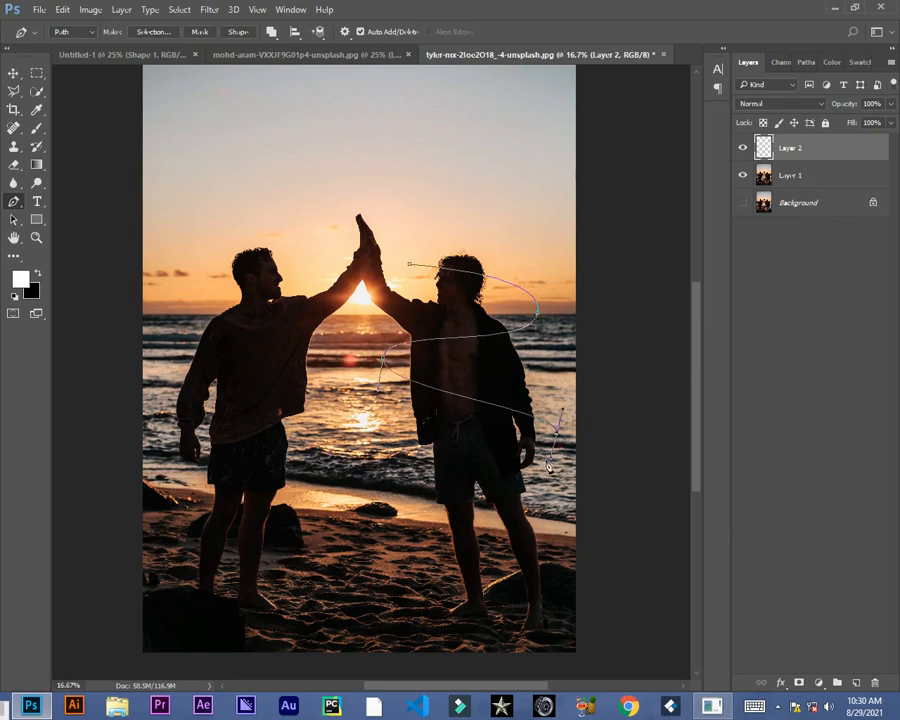
pyautogui.moveTo(398, 500); pyautogui.dragTo(409, 563)
pyautogui.moveTo(560, 540); pyautogui.dragTo(556, 598)
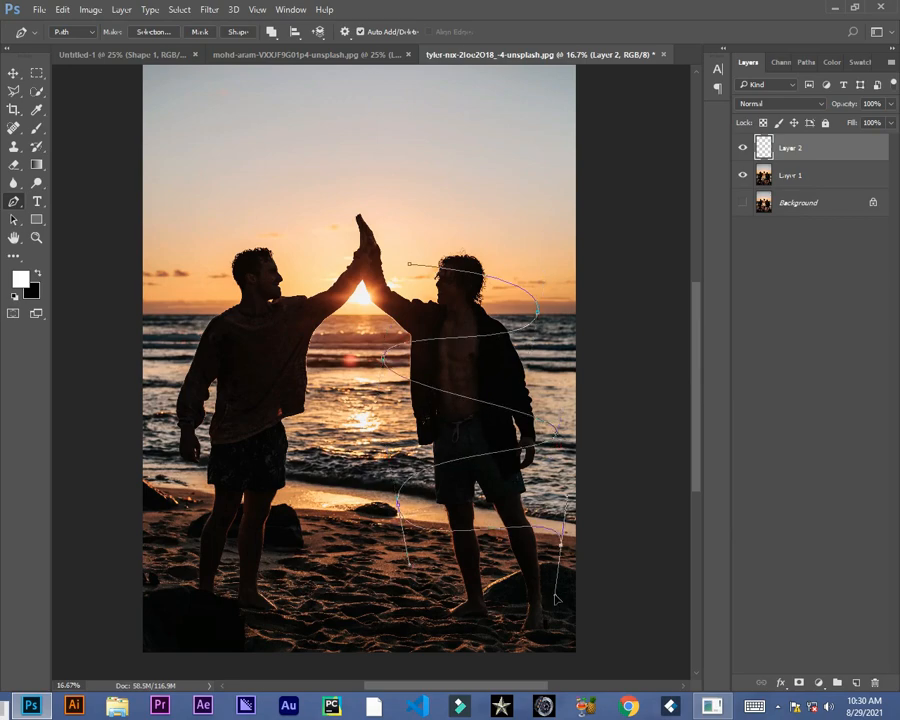
pyautogui.click(388, 598)
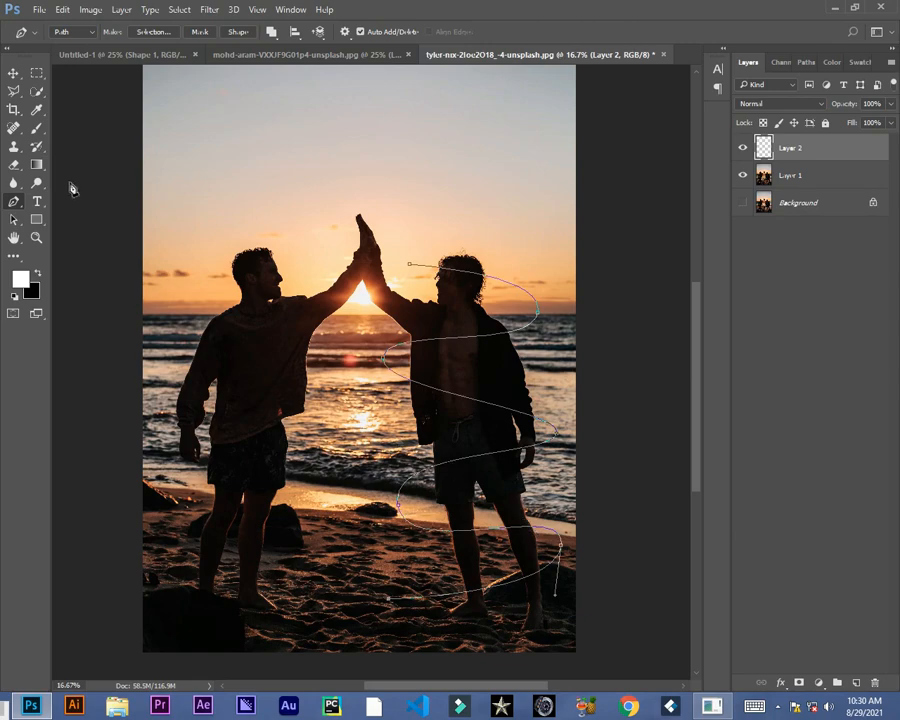
# Step: Choose the Brush with a hard round tip at 100% hardness and about 84 px size
pyautogui.press('b')
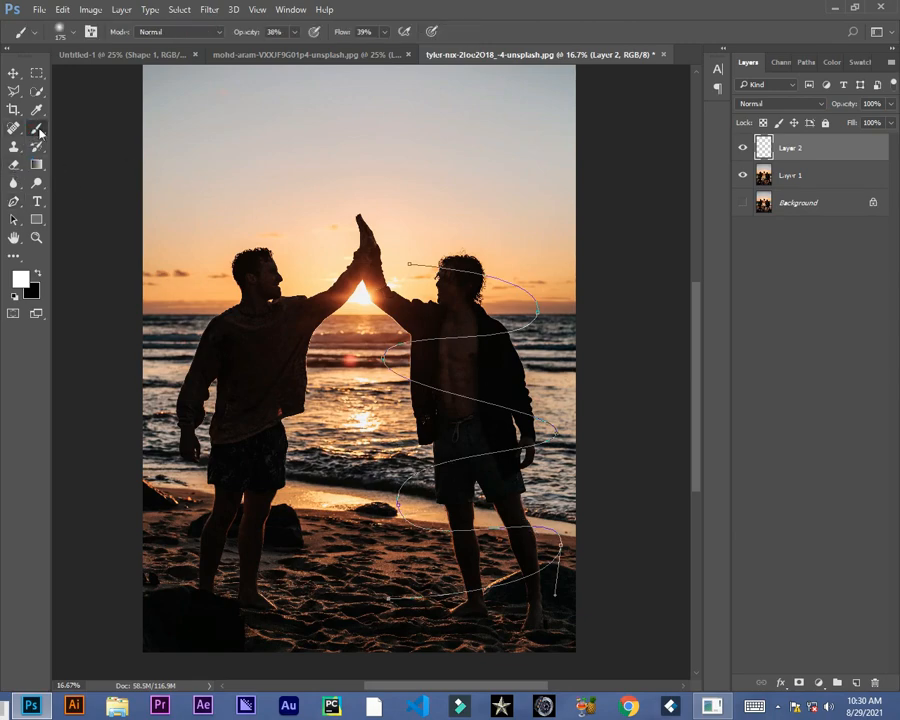
pyautogui.click(71, 38)
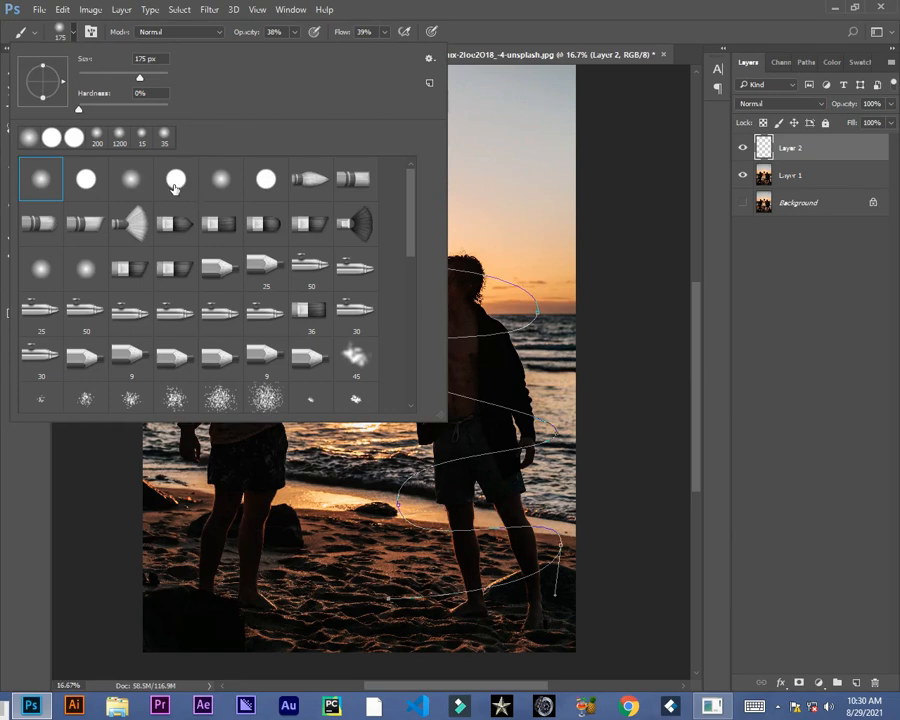
pyautogui.click(174, 179)
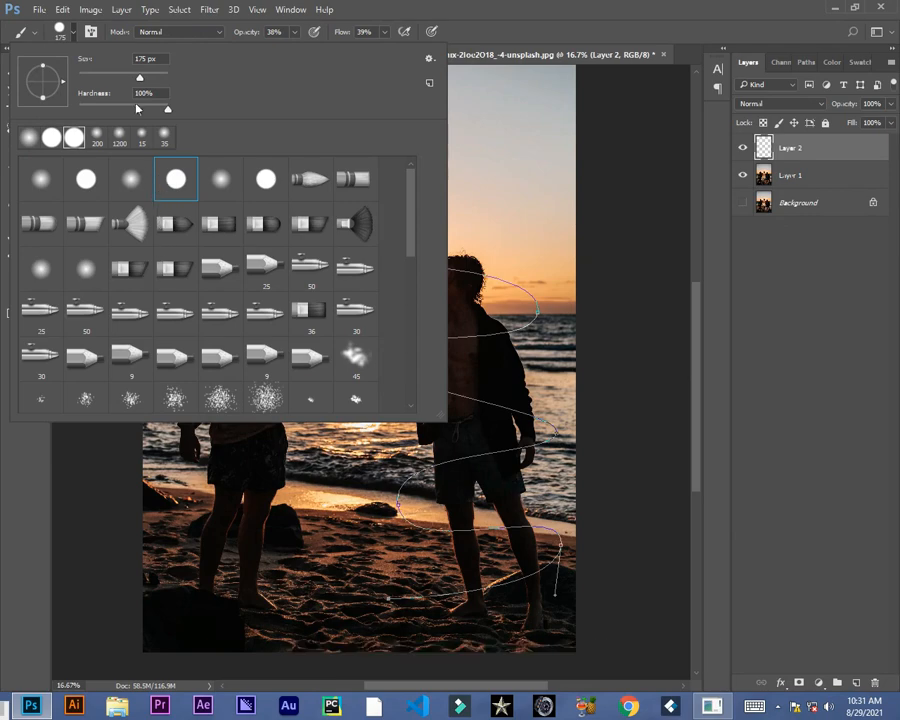
pyautogui.moveTo(142, 81); pyautogui.dragTo(116, 80)
pyautogui.click(33, 524)
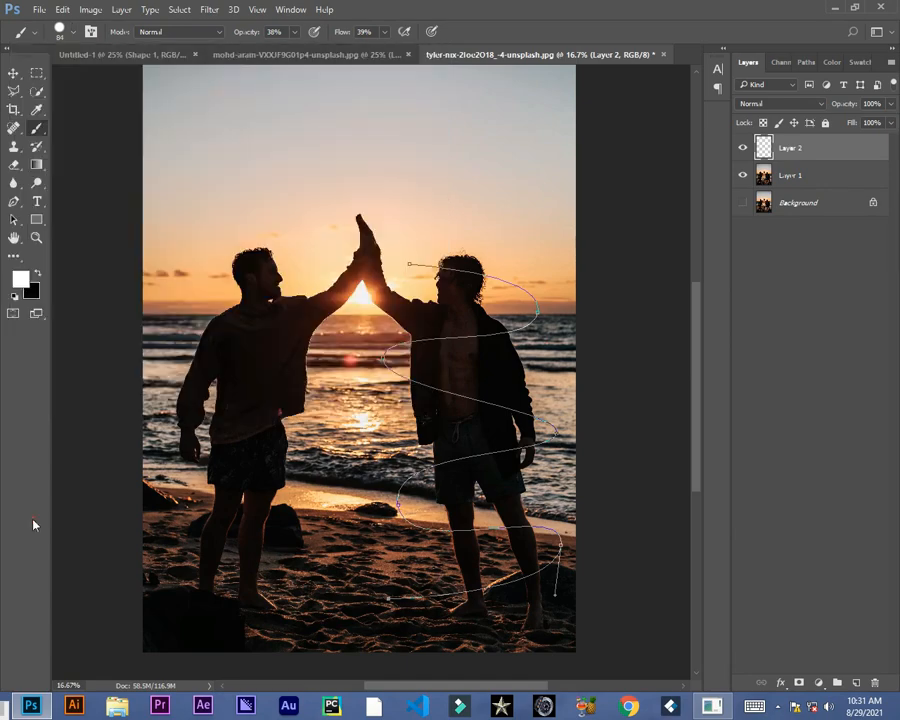
# Step: Stroke the spiral path with the Brush
pyautogui.click(14, 202)
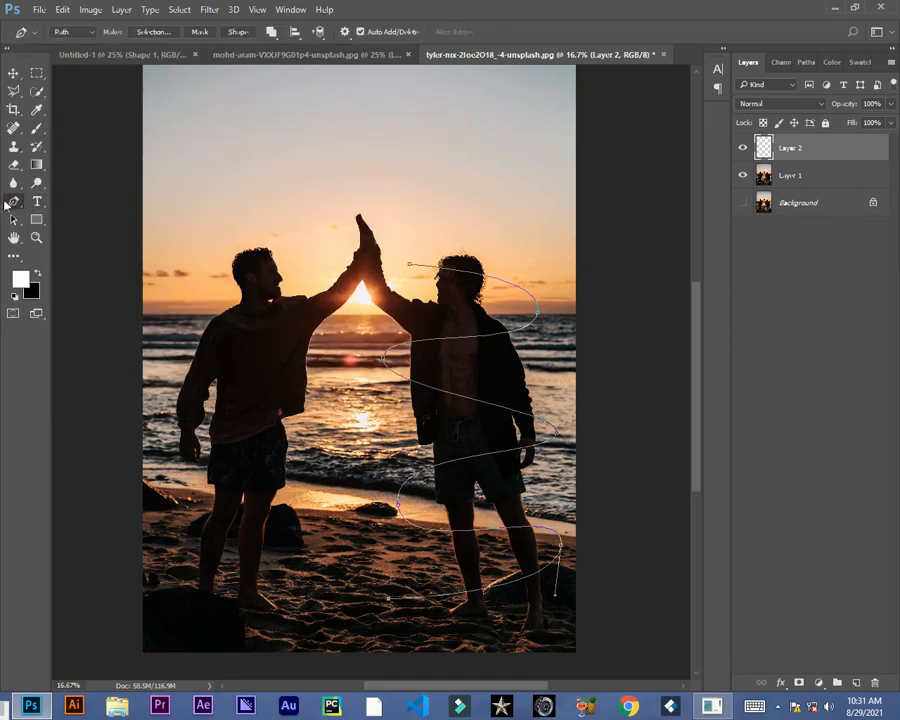
pyautogui.rightClick(410, 226)
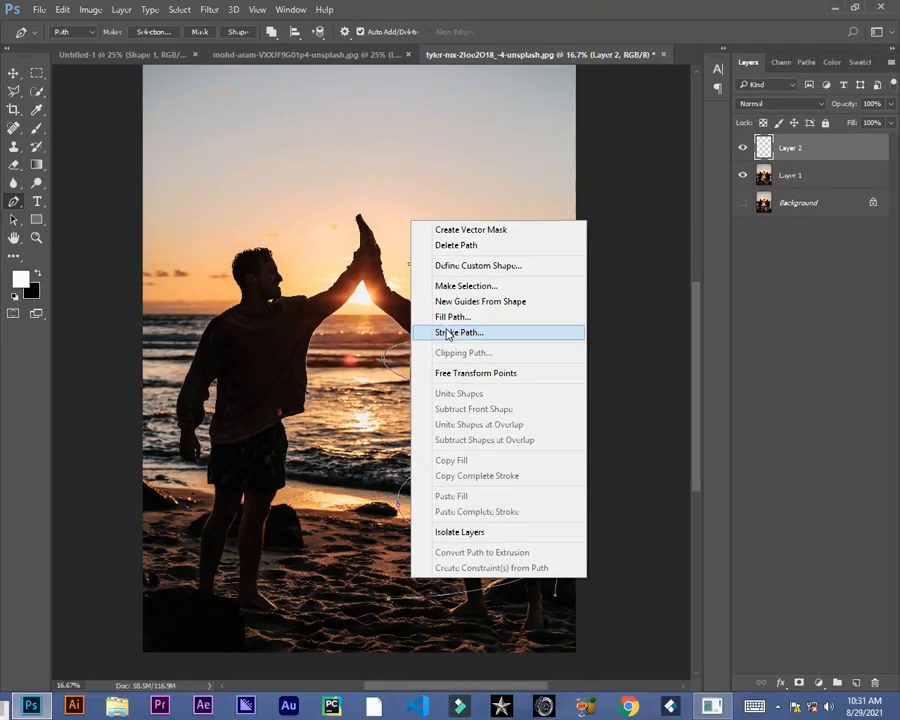
pyautogui.click(447, 333)
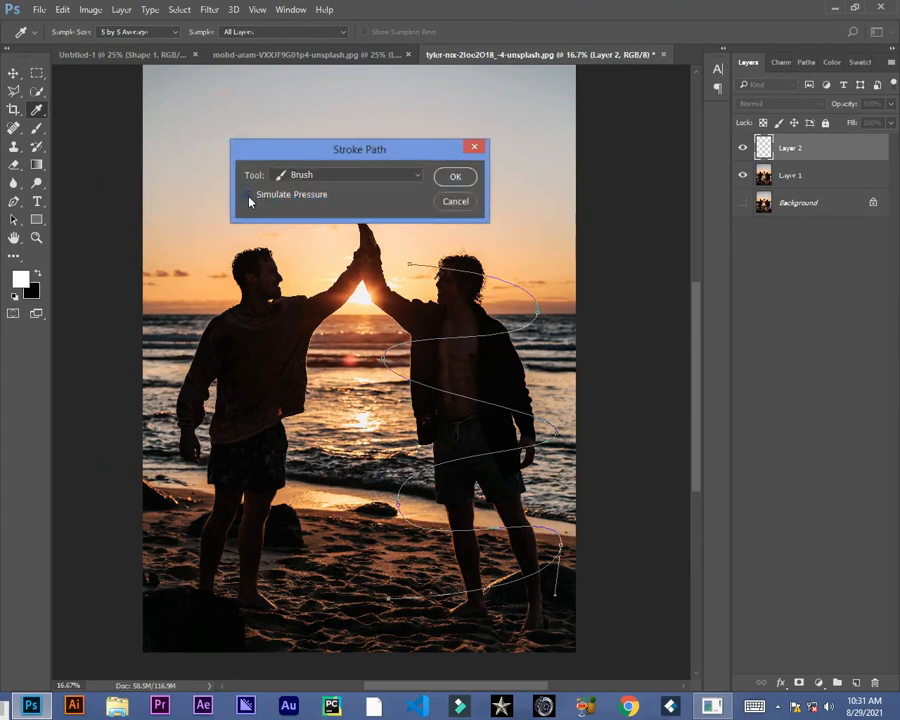
pyautogui.click(453, 178)
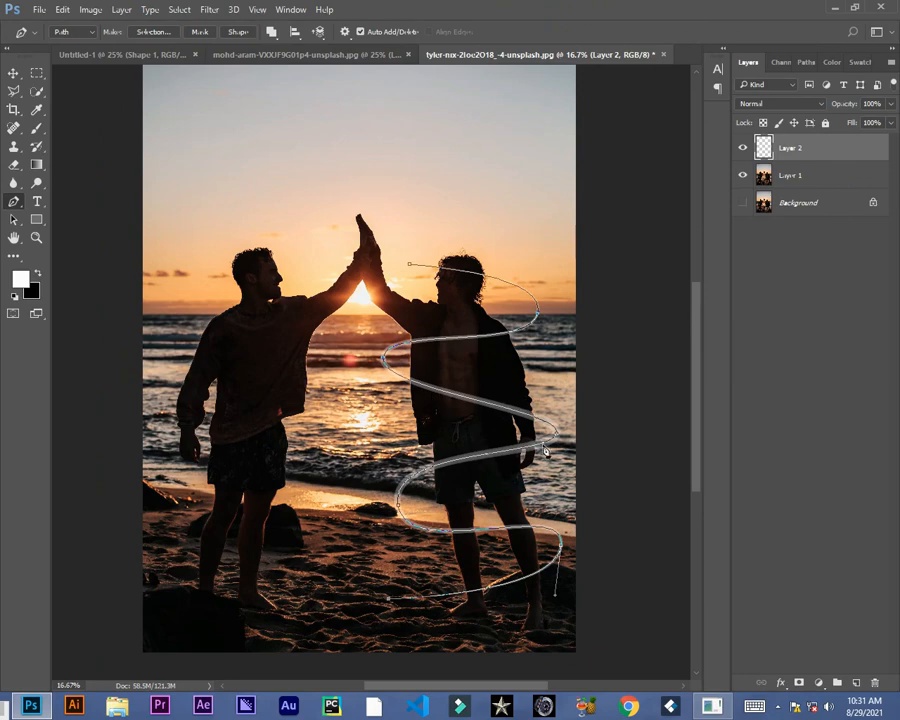
# Step: Set the Brush opacity to 100%
pyautogui.click(37, 128)
pyautogui.click(294, 33)
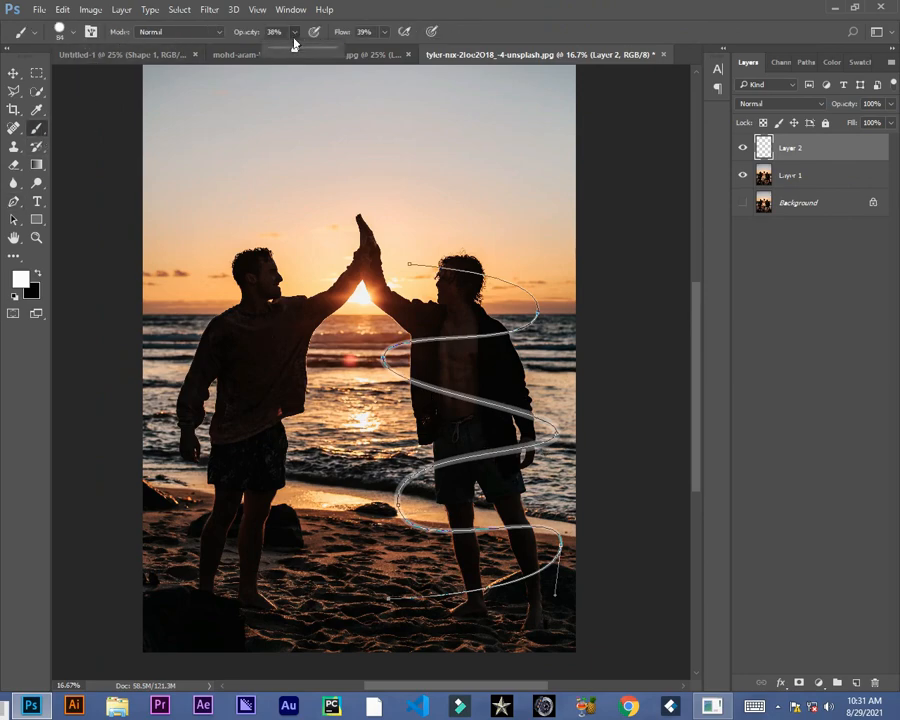
pyautogui.moveTo(294, 51); pyautogui.dragTo(435, 51)
pyautogui.click(386, 33)
# Step: Stroke the spiral path again with the Brush, enabling Simulate Pressure
pyautogui.click(13, 201)
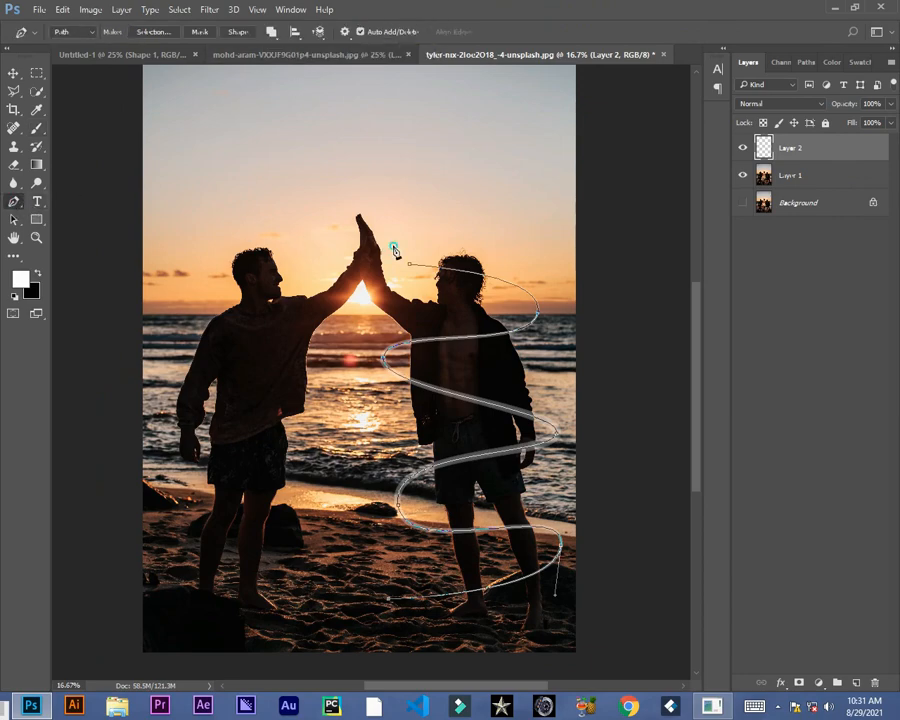
pyautogui.rightClick(416, 290)
pyautogui.click(476, 400)
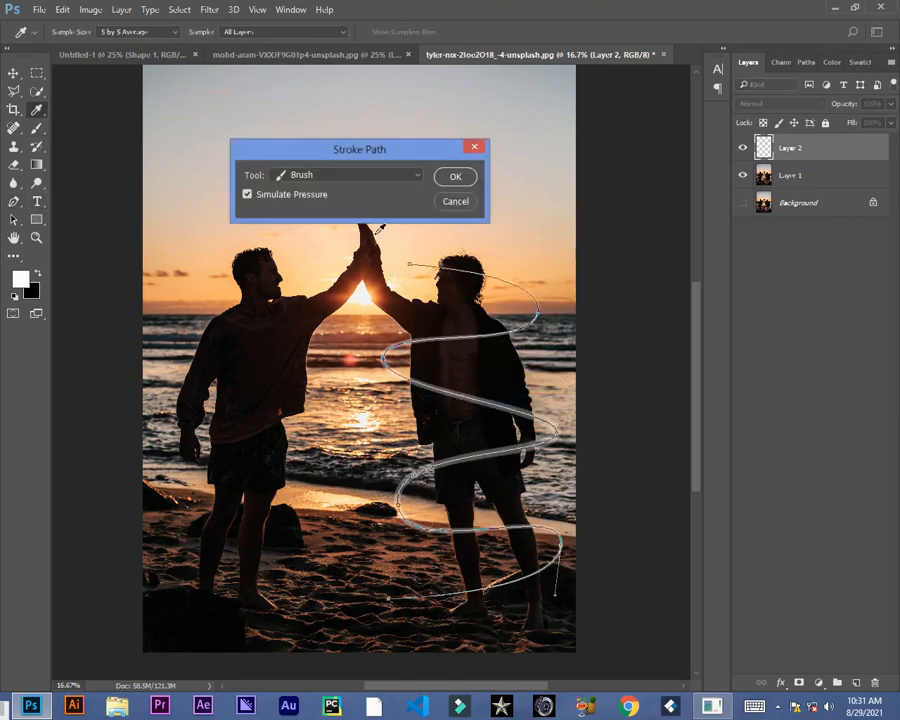
pyautogui.click(452, 175)
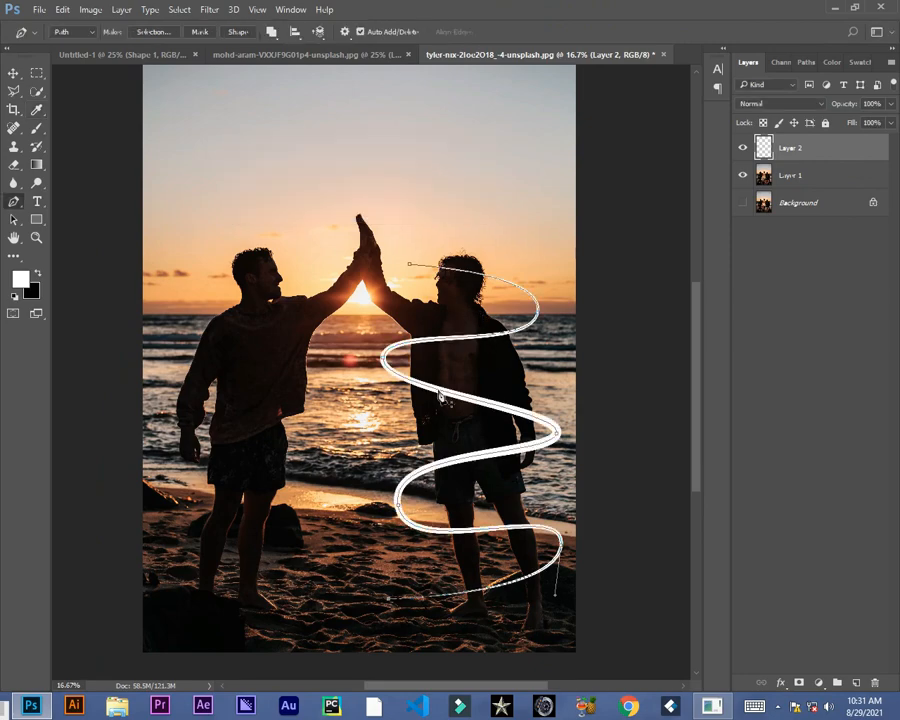
# Step: Erase the spiral segment crossing the man's torso so it wraps behind him, undoing an extra erase
pyautogui.click(14, 164)
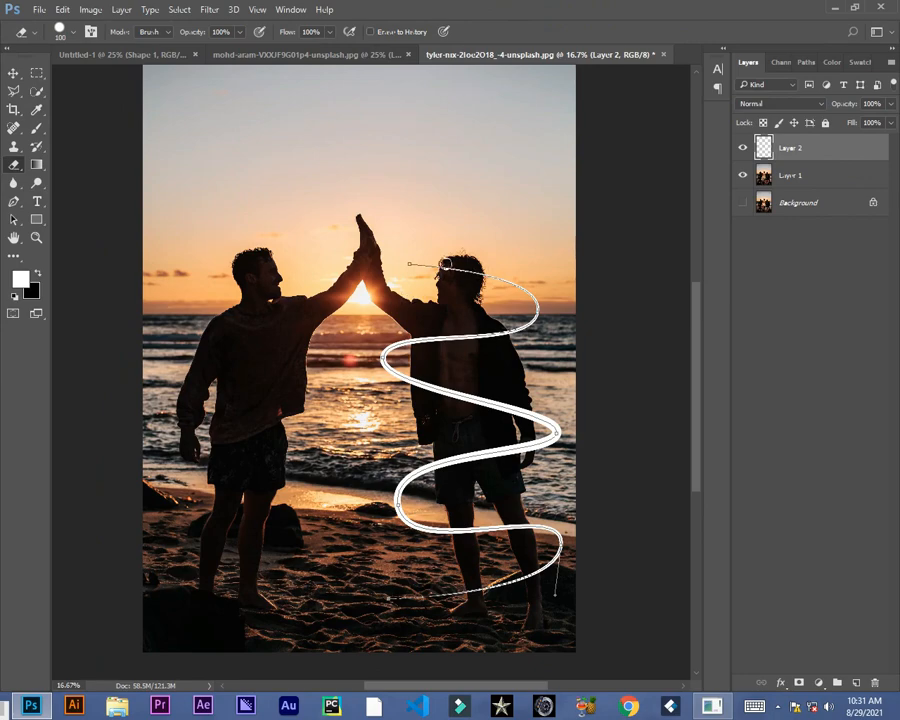
pyautogui.moveTo(415, 382); pyautogui.dragTo(526, 413)
pyautogui.moveTo(458, 534); pyautogui.dragTo(477, 531)
pyautogui.hotkey('ctrl', 'z')
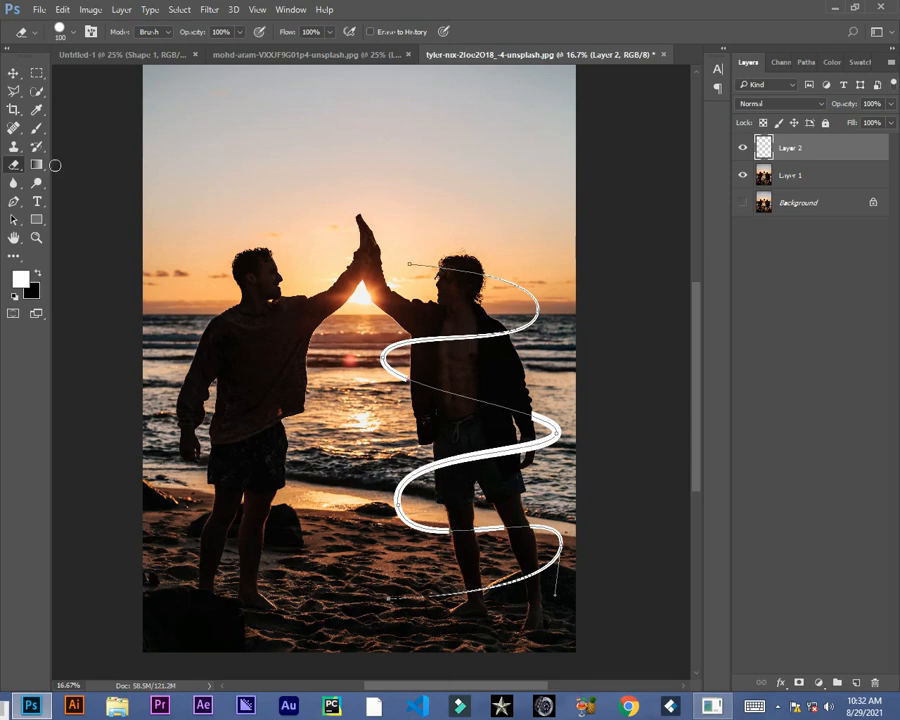
# Step: Deselect the work path to preview the stroked spiral
pyautogui.click(14, 73)
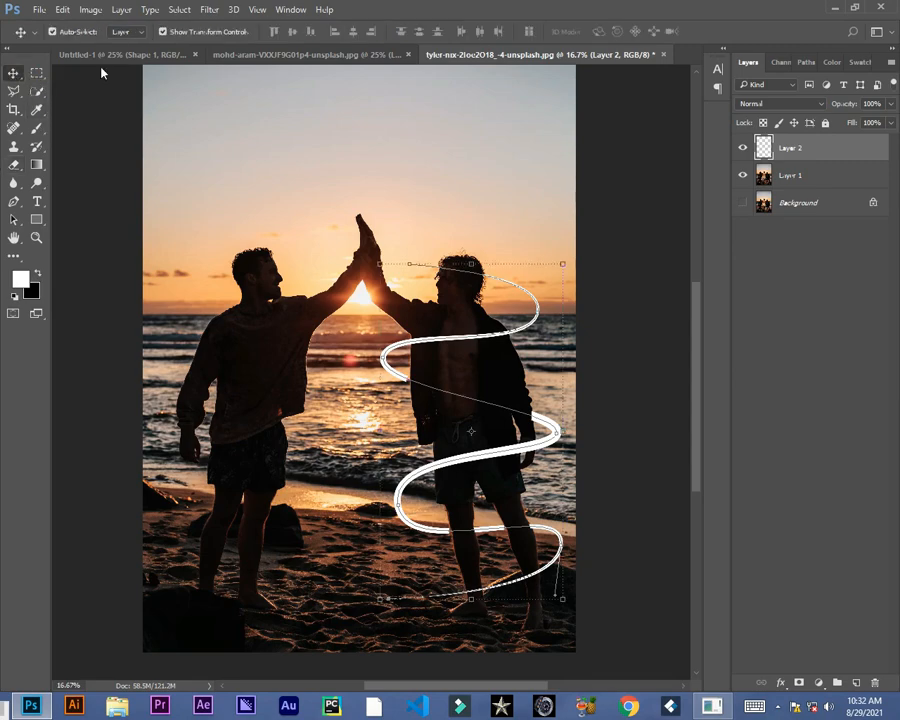
pyautogui.click(805, 64)
pyautogui.click(798, 179)
pyautogui.click(749, 64)
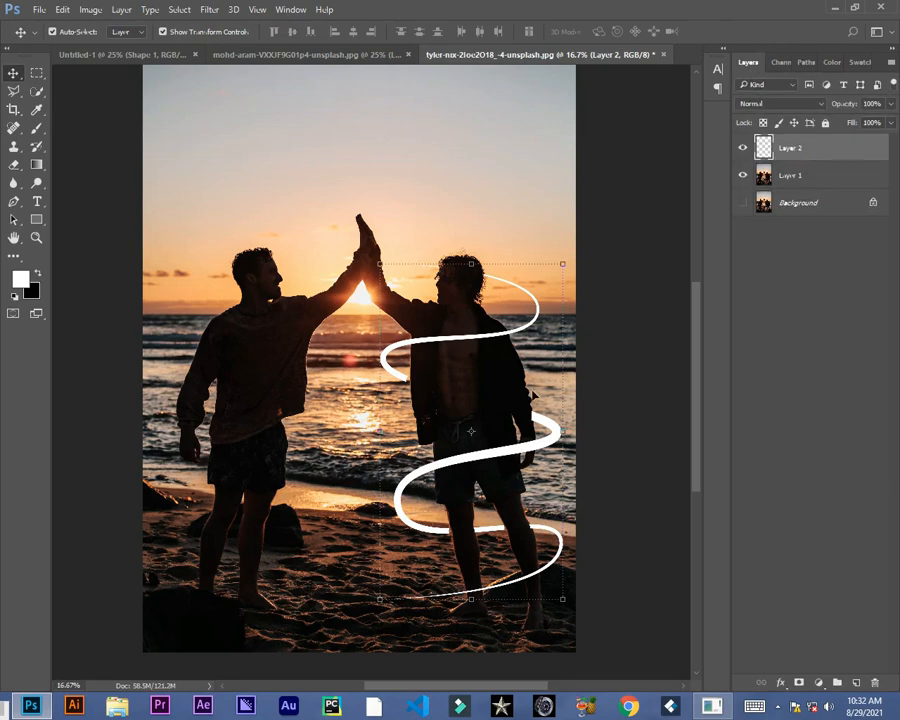